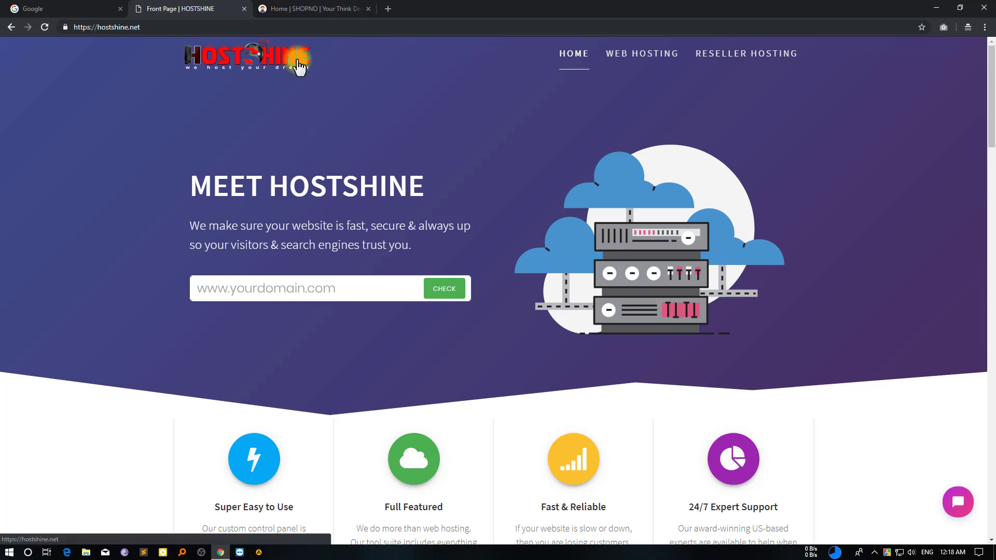
# Bring the 'Home | SHOPNO' tab with the shopno.info site to the front in Chrome
pyautogui.click(305, 11)
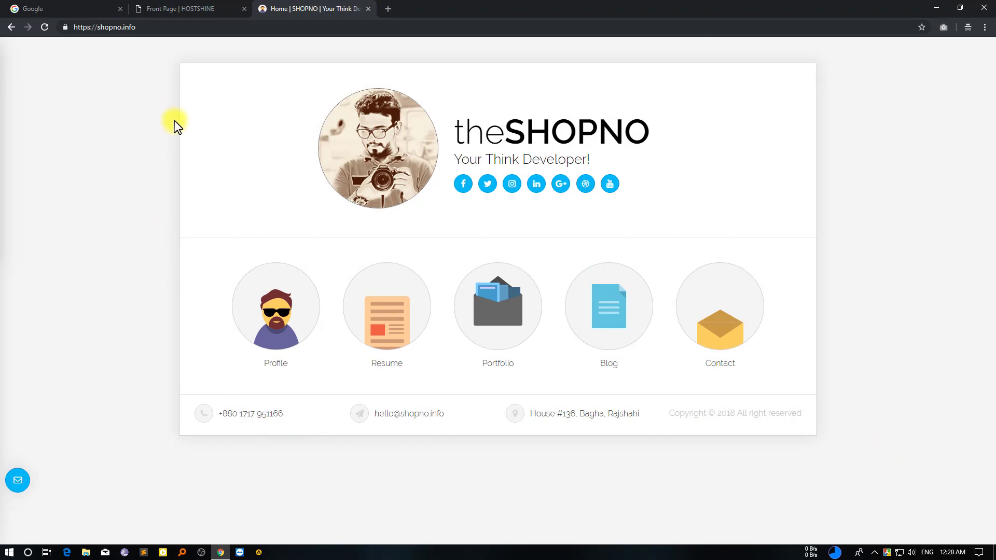
# Load the cPanel login page at shopno.info/cpanel
pyautogui.click(167, 26)
pyautogui.click(197, 27)
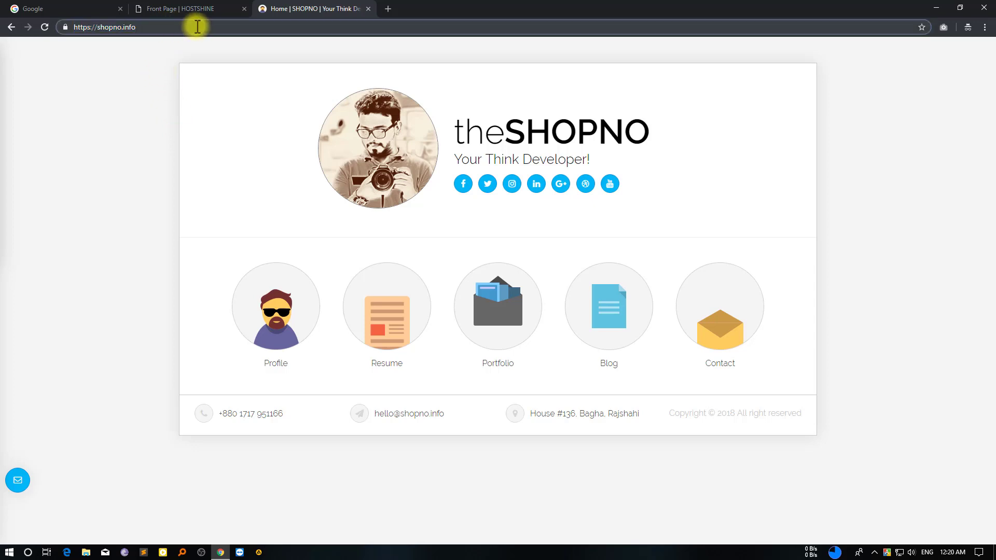
pyautogui.write('/')
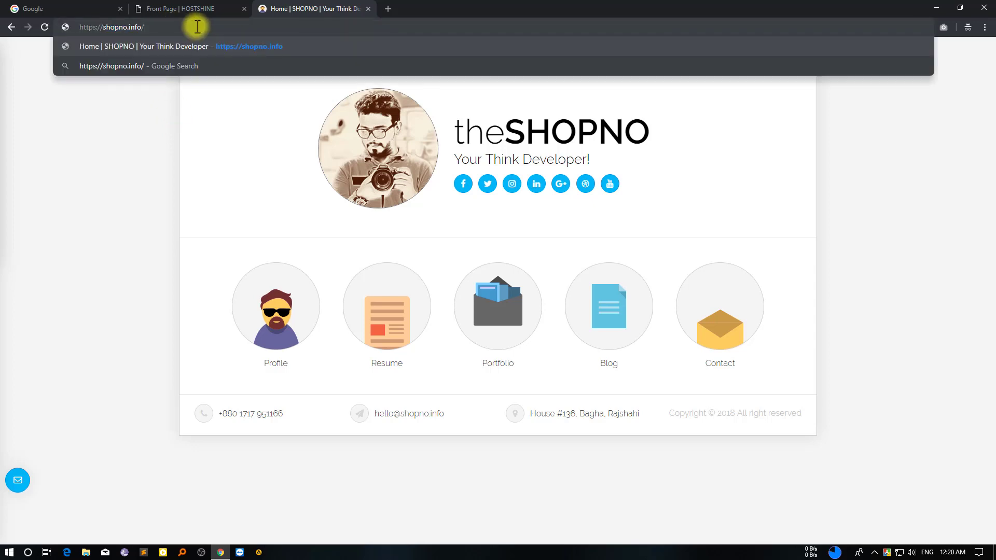
pyautogui.write('cpanel')
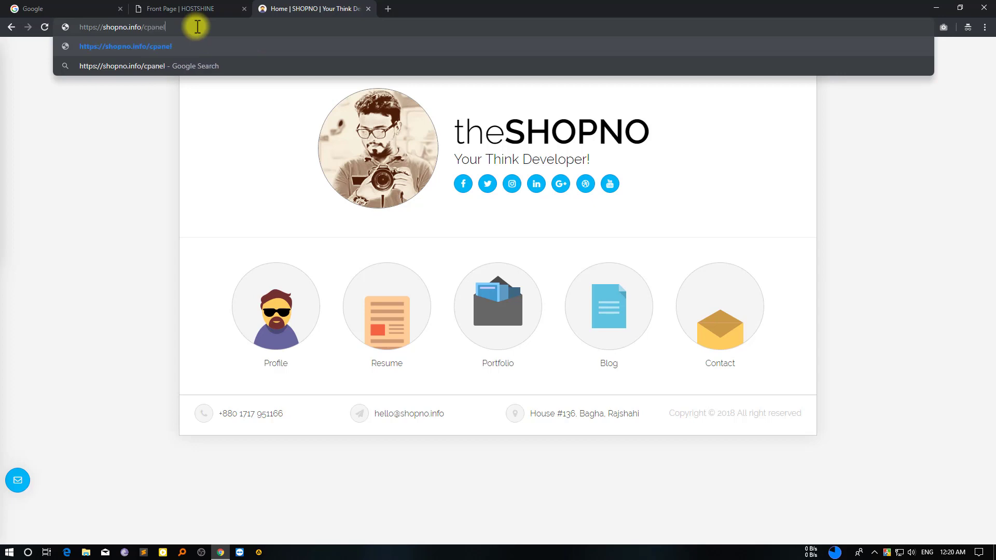
pyautogui.press('Return')
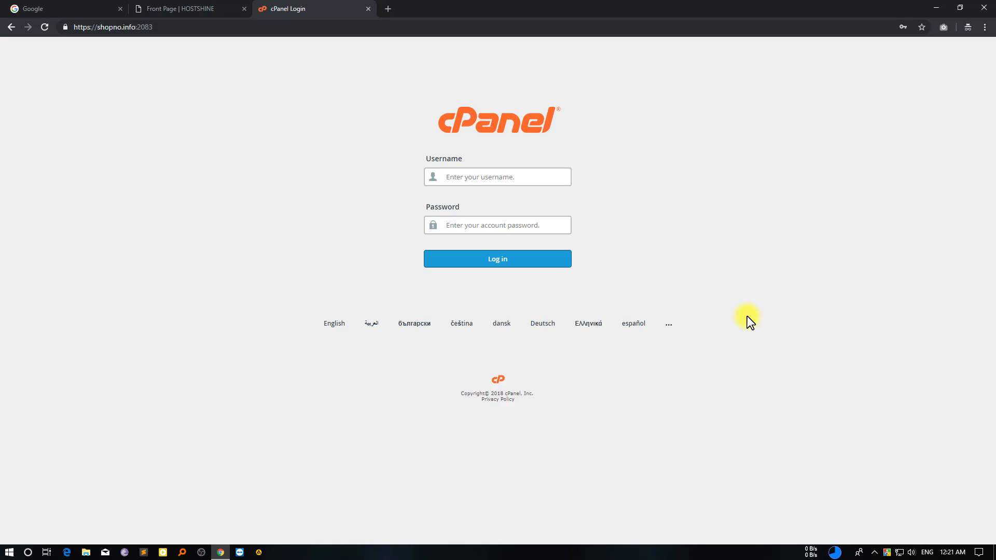
# Sign in to cPanel with the account username and password
pyautogui.click(492, 173)
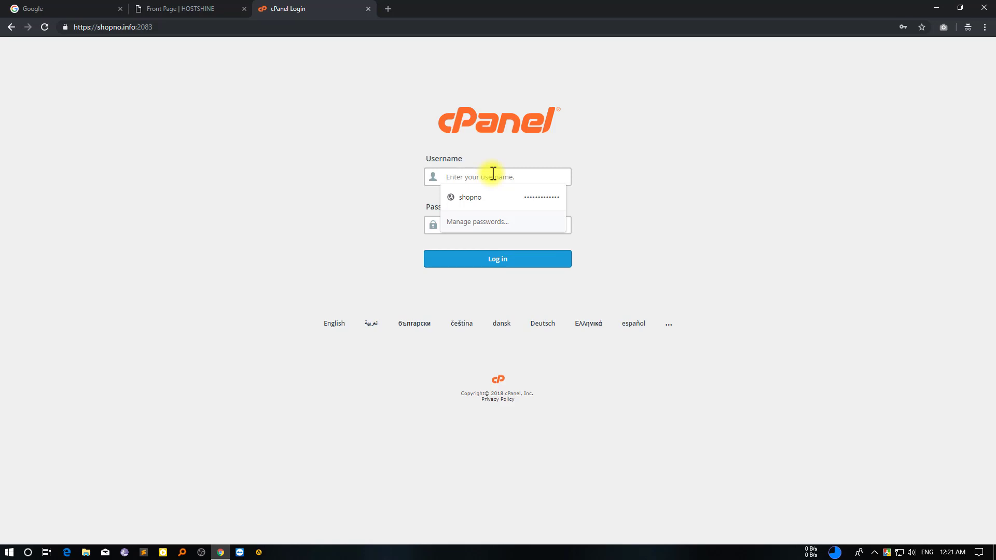
pyautogui.write('shopno')
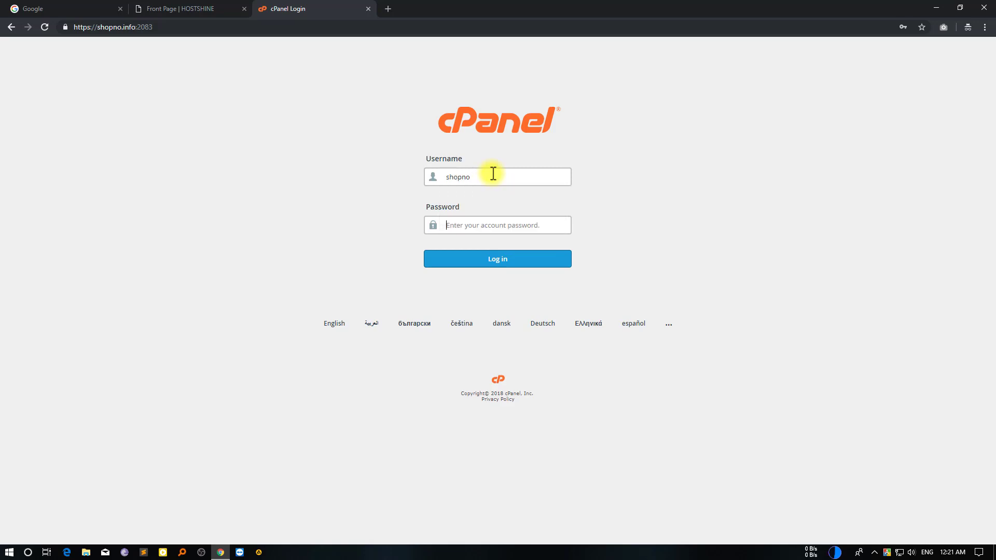
pyautogui.press('Tab')
pyautogui.write('***')
pyautogui.press('BackSpace')
pyautogui.press('BackSpace')
pyautogui.press('BackSpace')
pyautogui.write('*******')
pyautogui.press('Return')
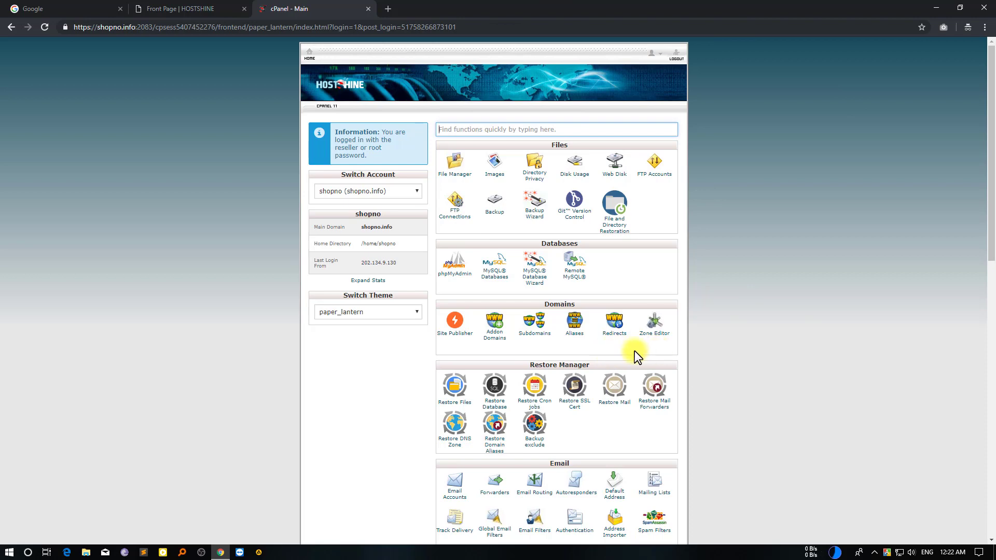
# Review the two existing mailboxes under Email Accounts, then open the Add Email Account form
pyautogui.scroll(-3, 604, 383)
pyautogui.click(453, 344)
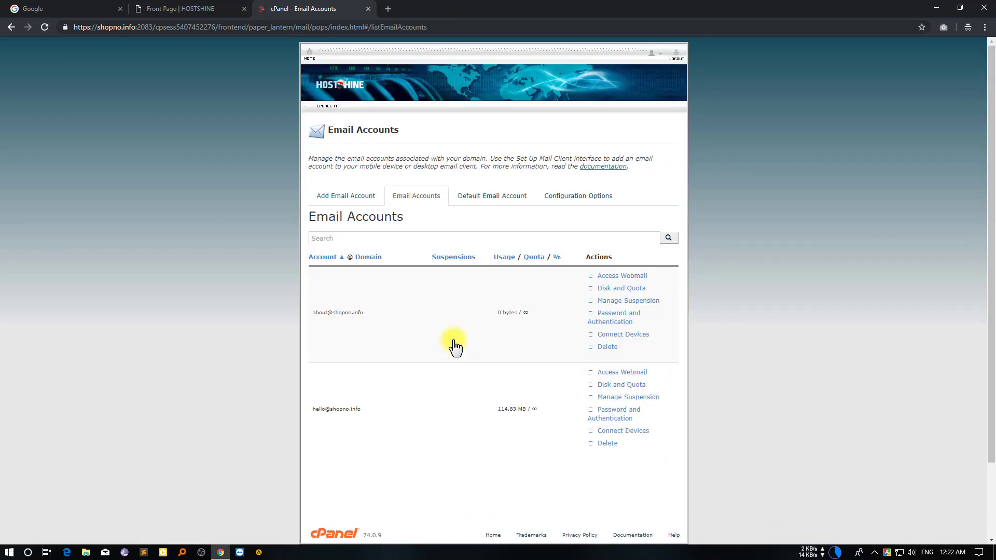
pyautogui.scroll(-2, 454, 344)
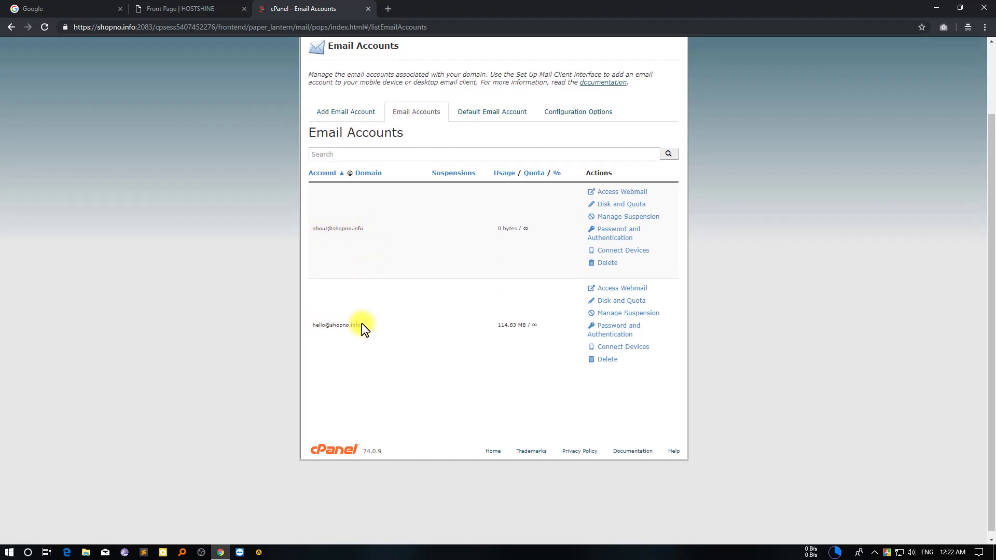
pyautogui.scroll(2, 362, 323)
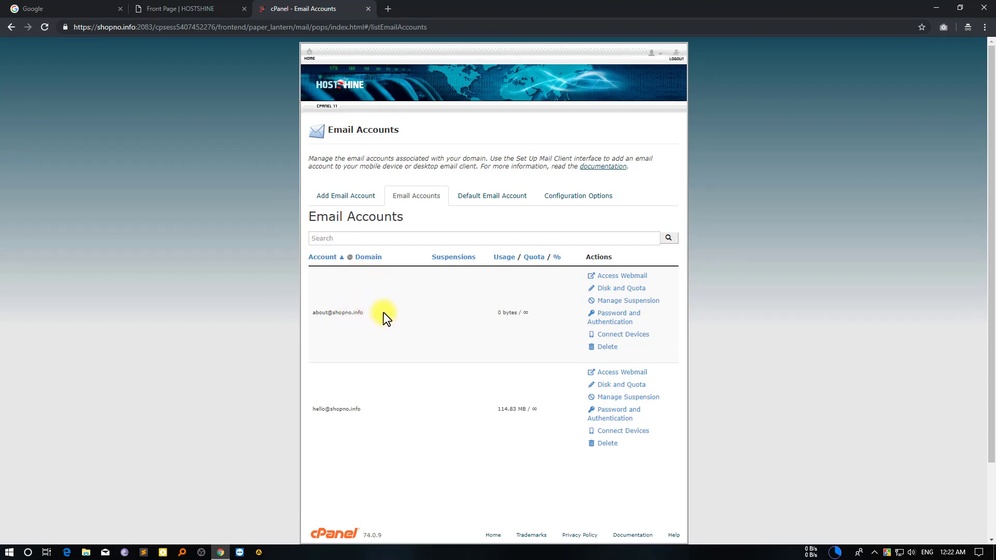
pyautogui.click(350, 198)
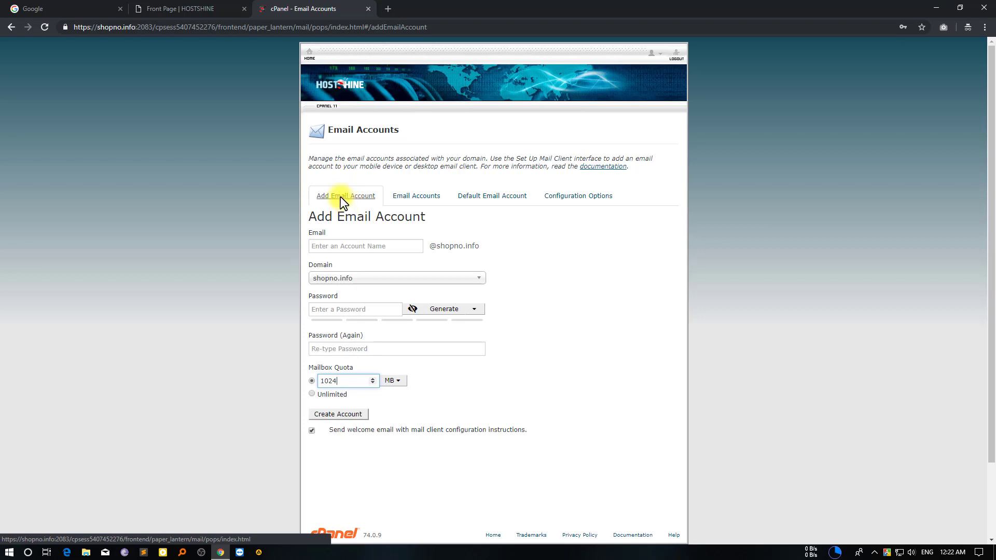
# Enter 'support' as the new mailbox name, keeping the shopno.info domain
pyautogui.click(347, 246)
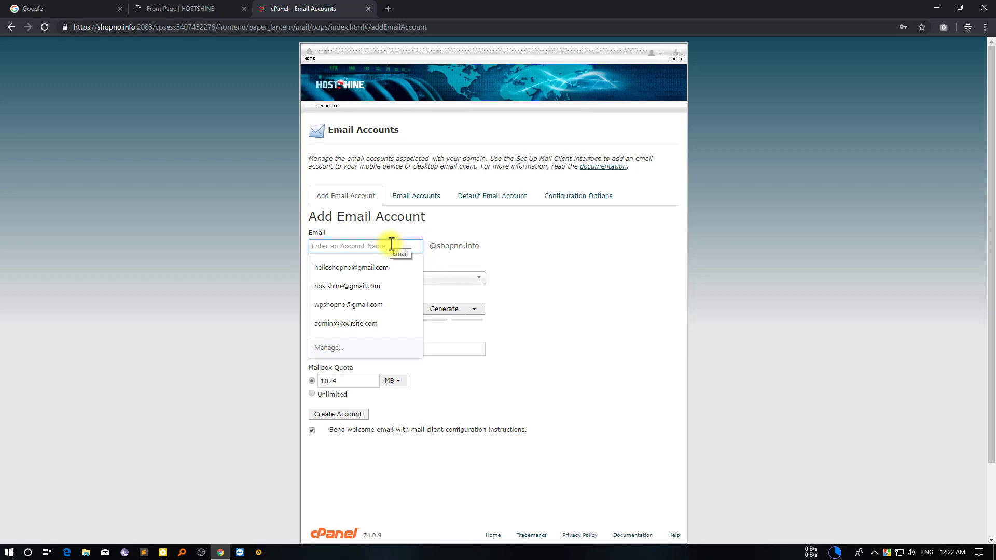
pyautogui.write('support')
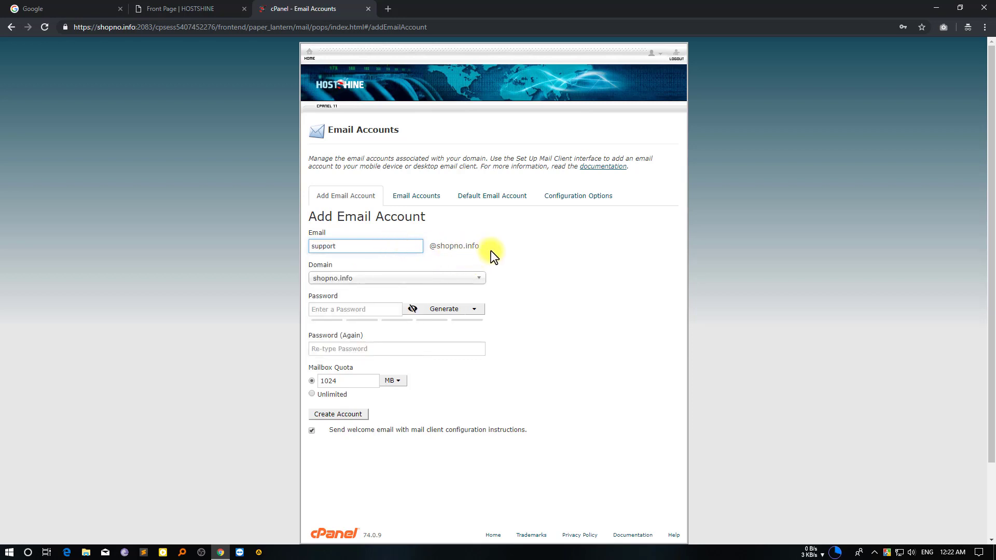
pyautogui.click(360, 284)
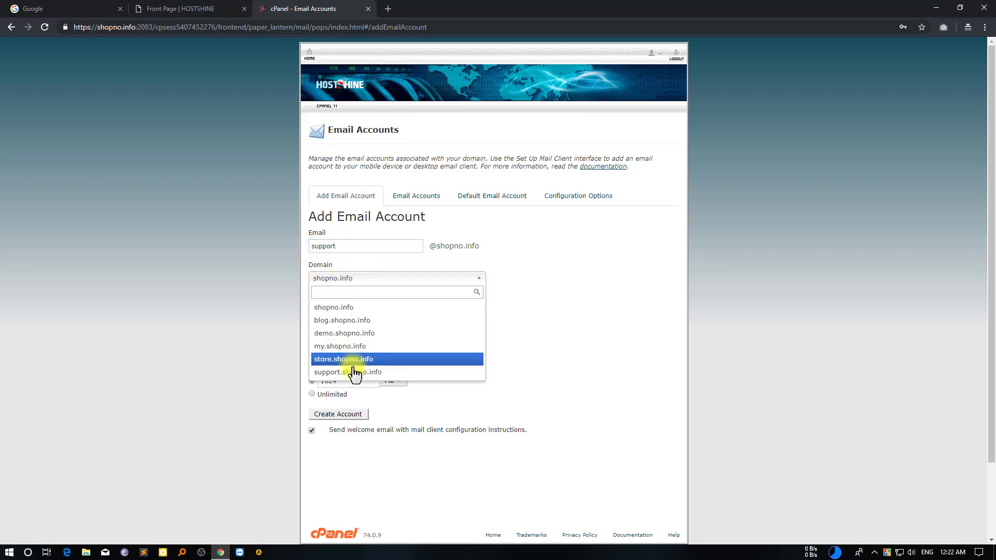
pyautogui.click(632, 306)
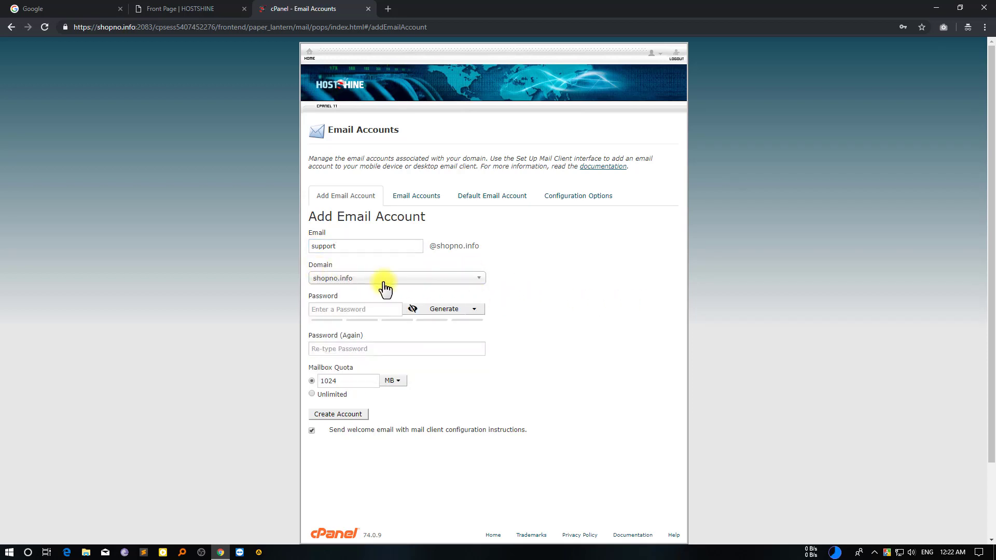
# Generate a strong password, confirm it, set Unlimited quota, and create the account
pyautogui.click(439, 310)
pyautogui.moveTo(306, 308); pyautogui.dragTo(358, 309)
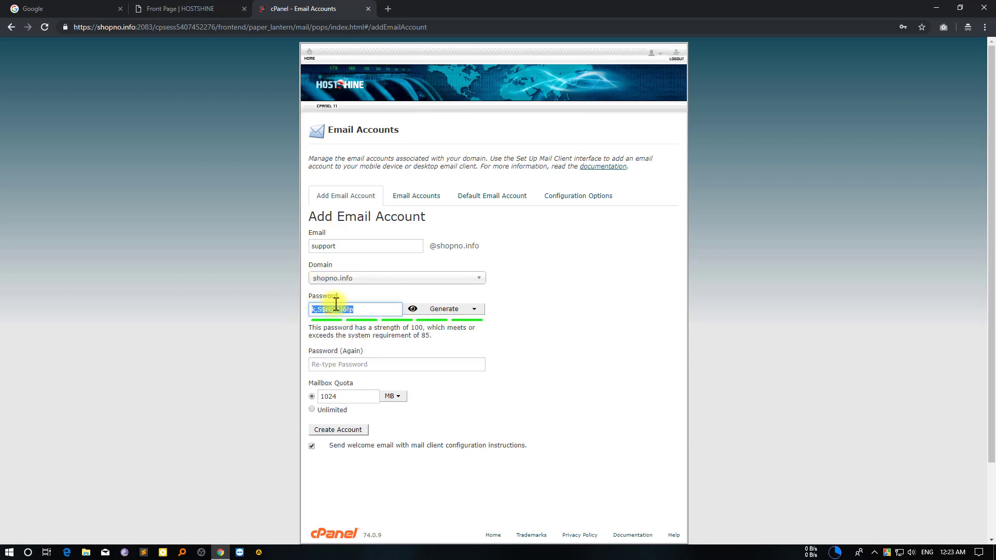
pyautogui.click(351, 363)
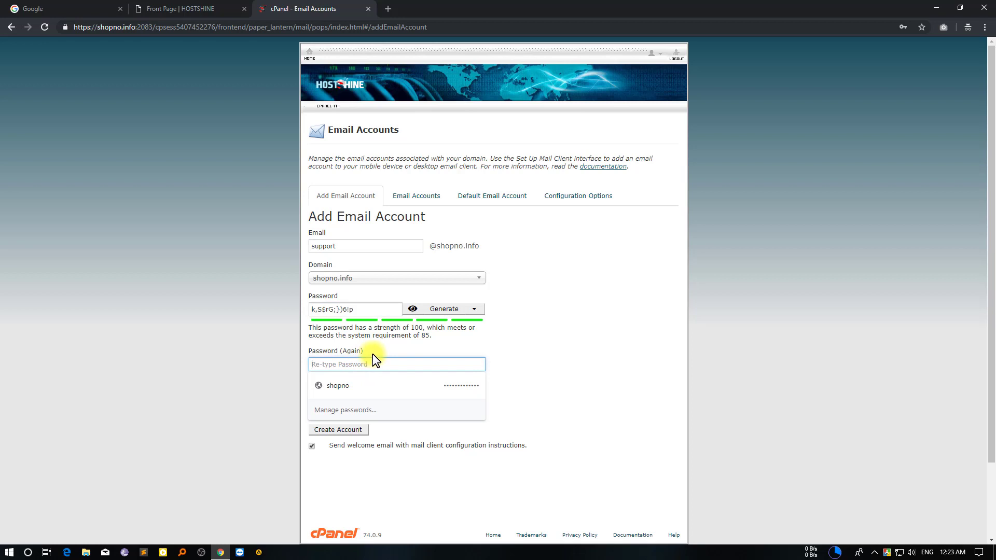
pyautogui.hotkey('ctrl', 'v')
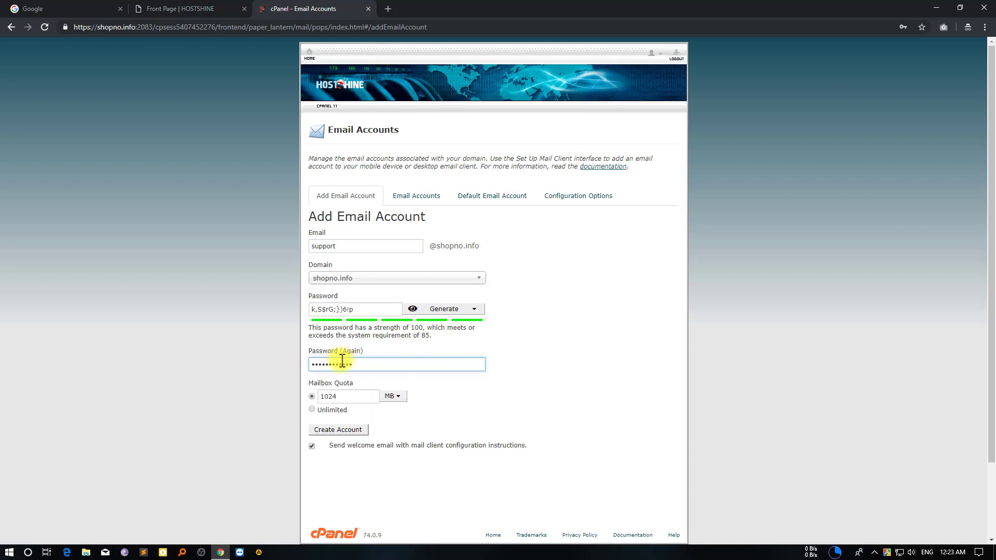
pyautogui.click(311, 409)
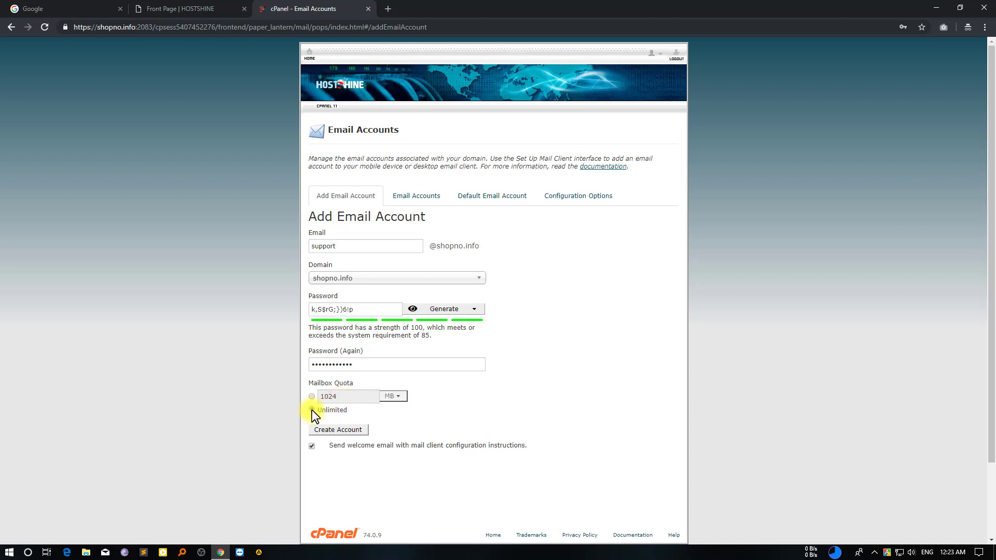
pyautogui.click(351, 430)
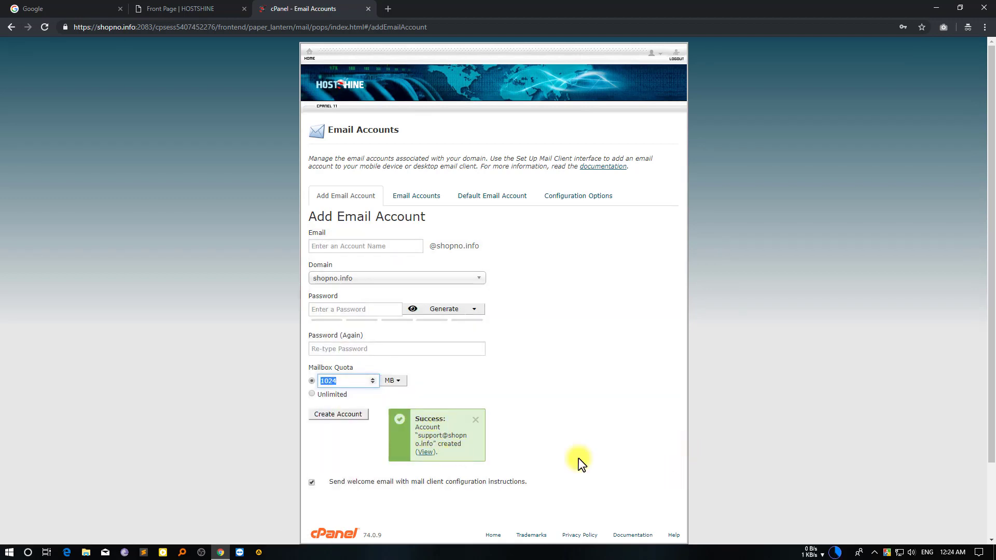
pyautogui.click(40, 13)
# Sign in to the Google account using the suggested address and its password
pyautogui.click(967, 55)
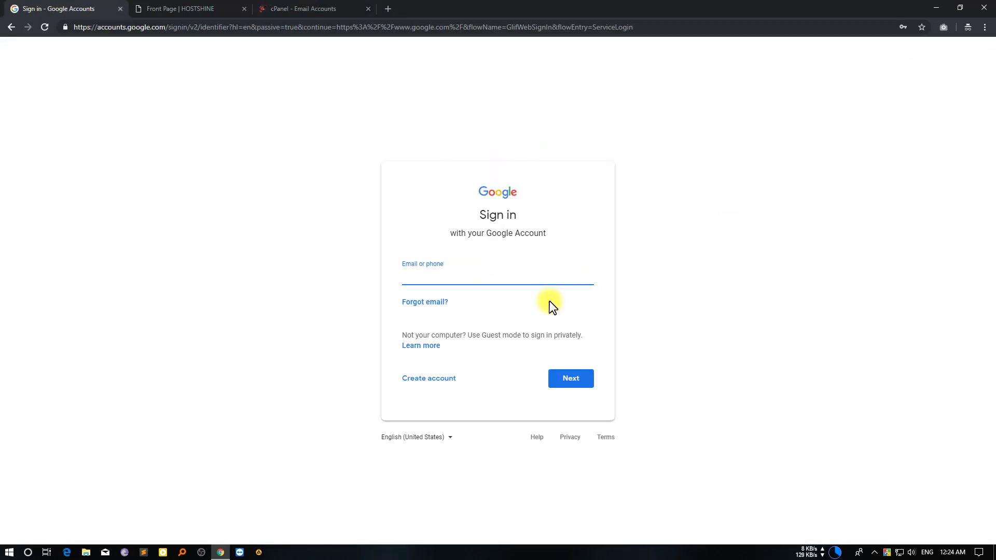
pyautogui.write('hell')
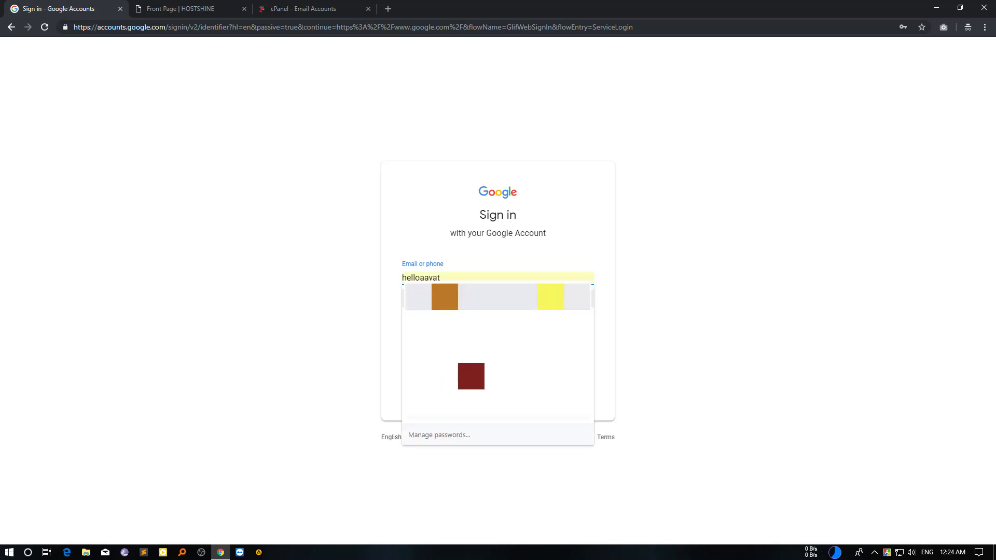
pyautogui.press('Down')
pyautogui.press('Return')
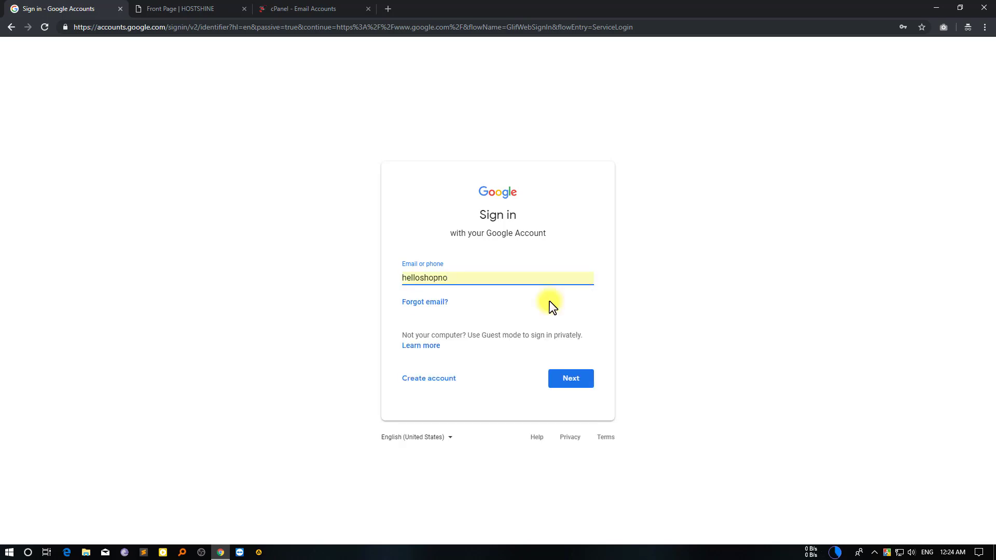
pyautogui.click(570, 378)
pyautogui.press('Return')
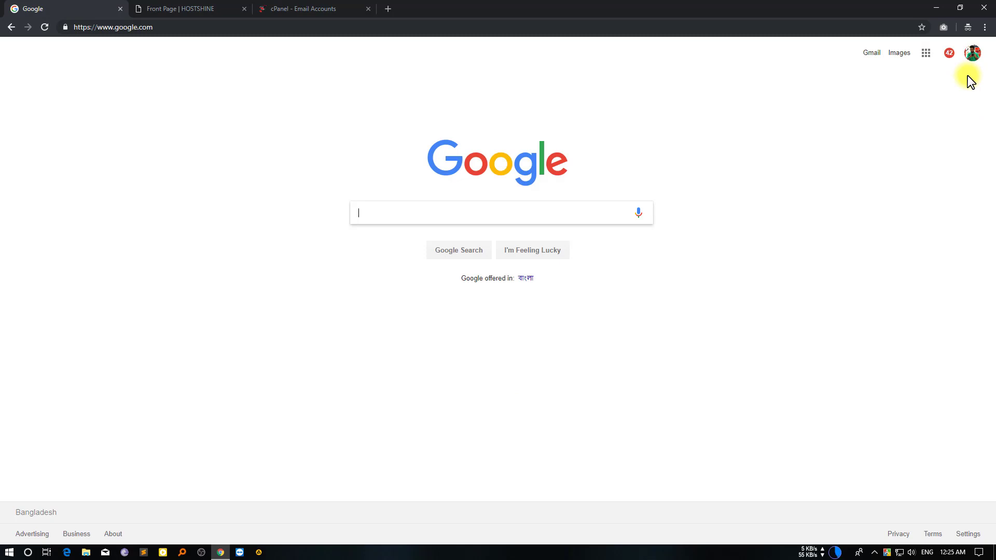
# In Gmail Settings > Accounts and Import, start adding another send-as email address
pyautogui.click(871, 55)
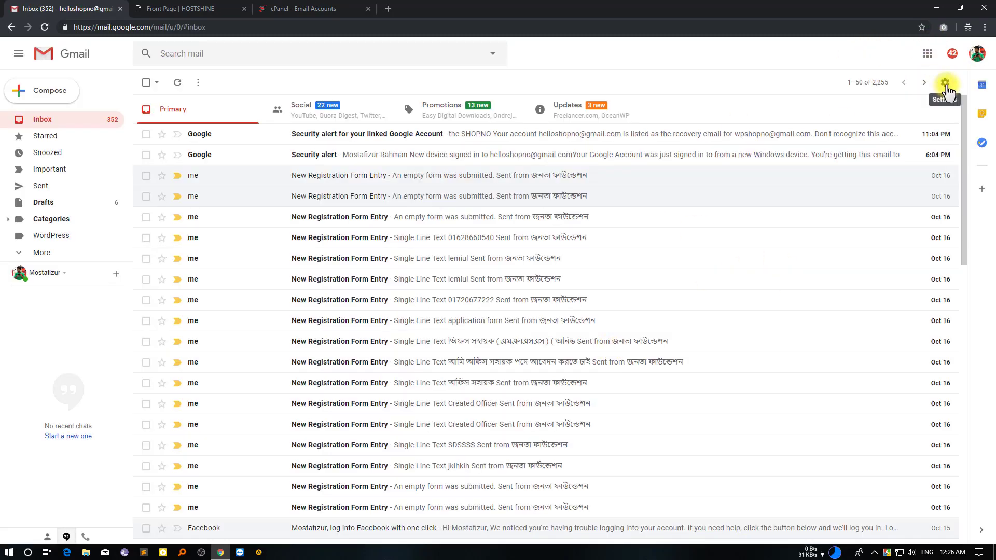
pyautogui.click(944, 82)
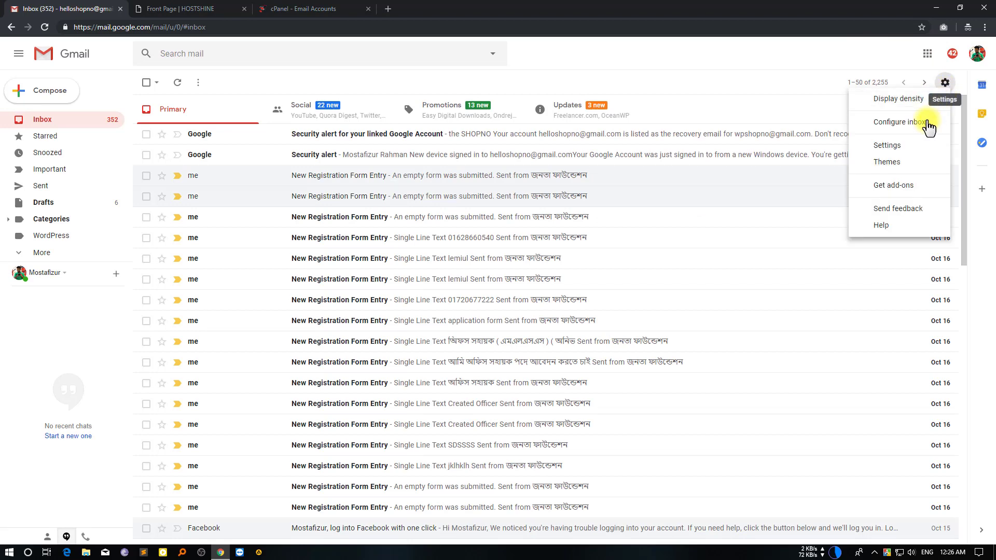
pyautogui.click(904, 143)
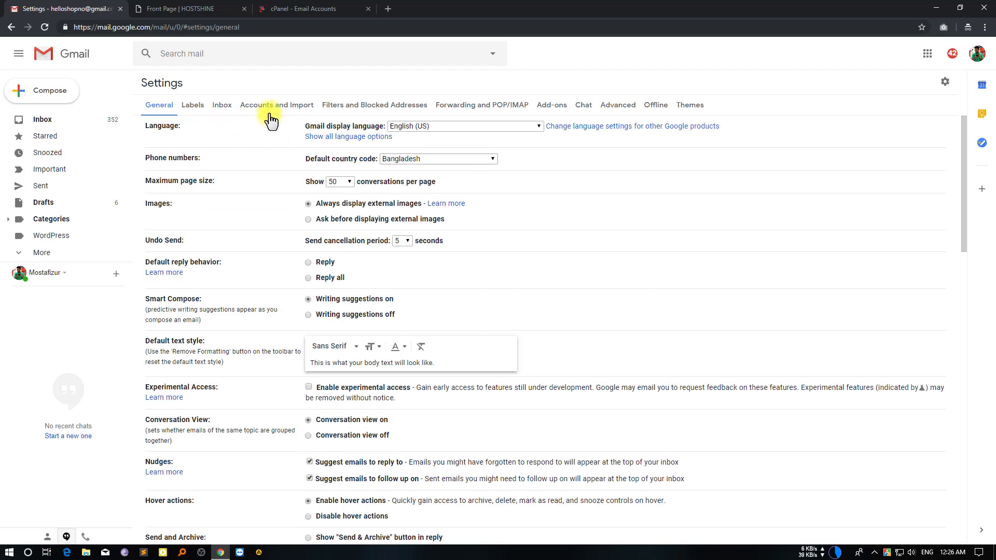
pyautogui.click(272, 109)
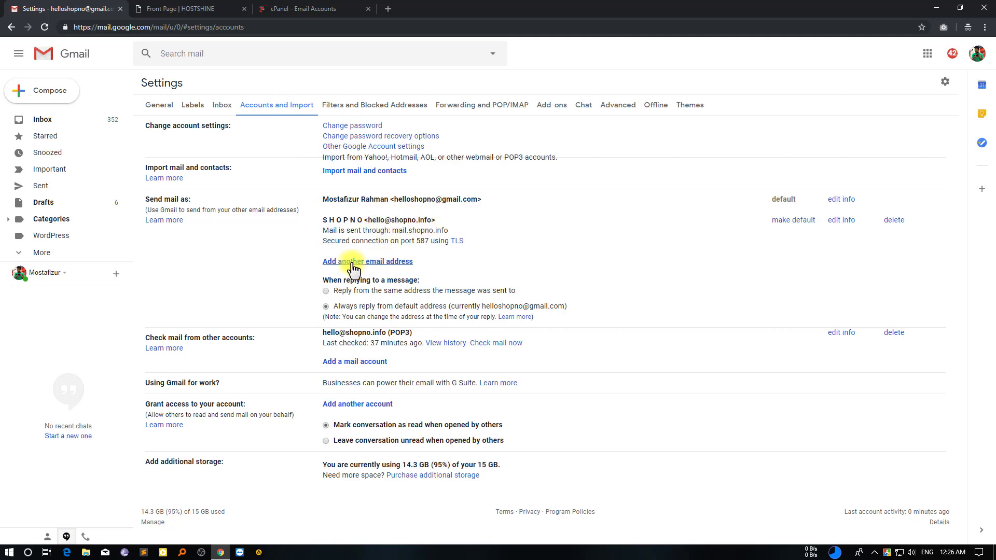
pyautogui.click(393, 269)
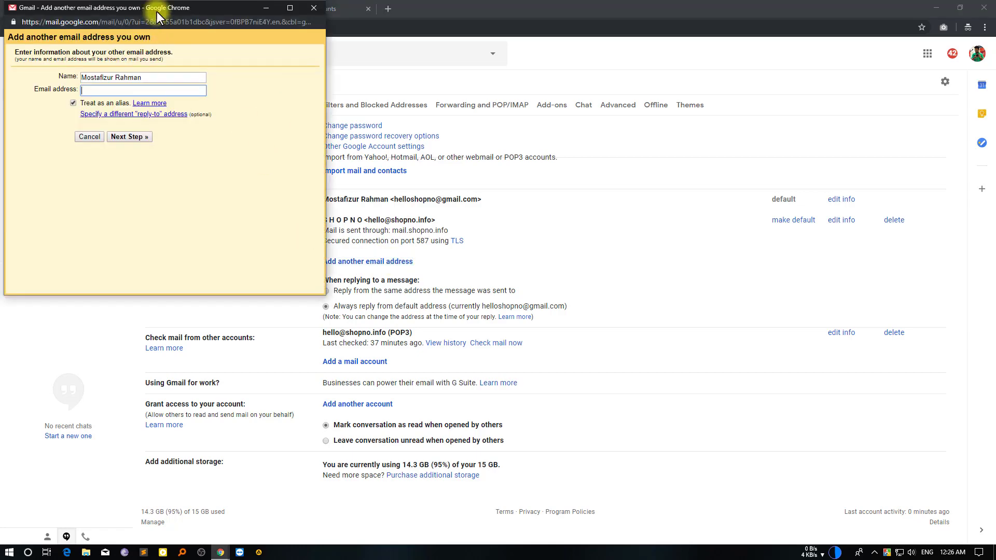
pyautogui.moveTo(150, 9); pyautogui.dragTo(382, 115)
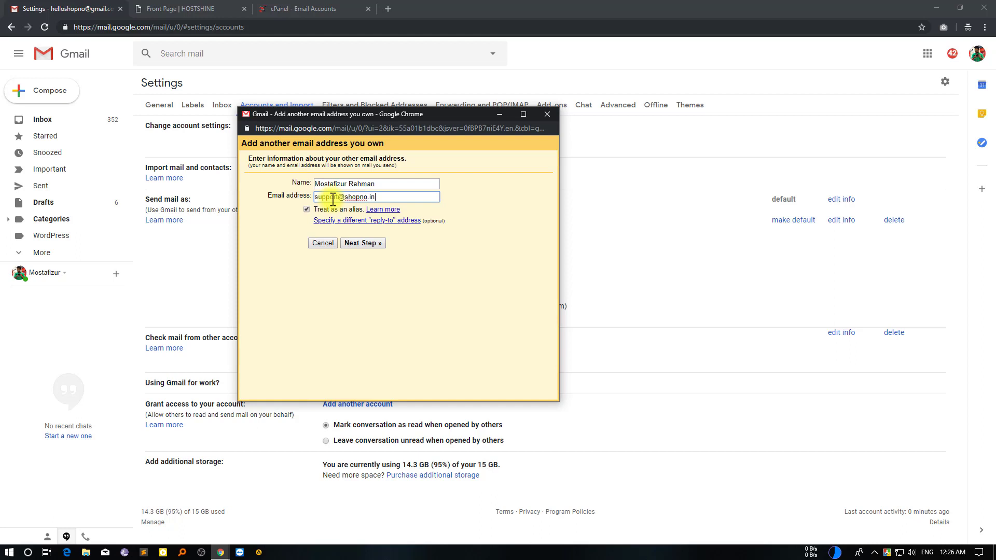
pyautogui.click(365, 244)
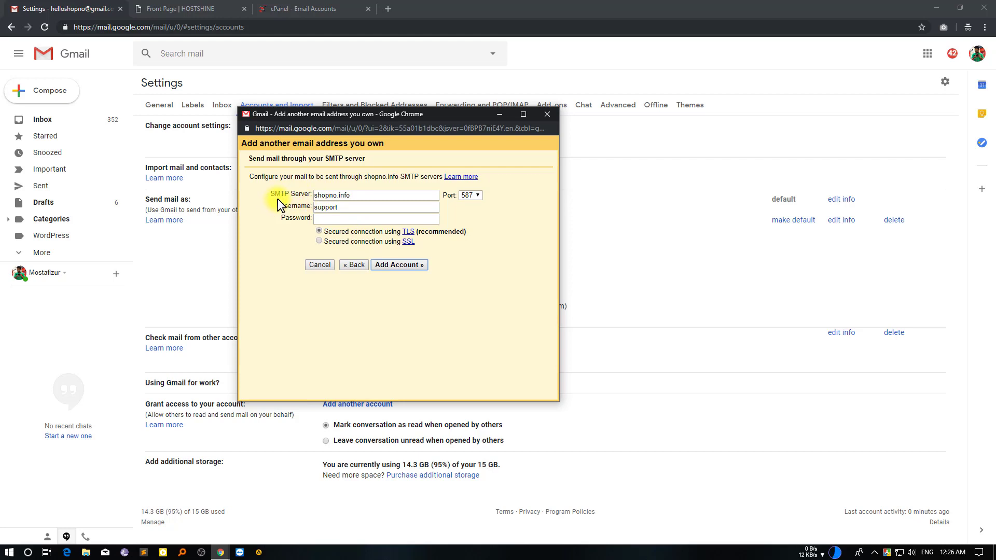
pyautogui.click(330, 220)
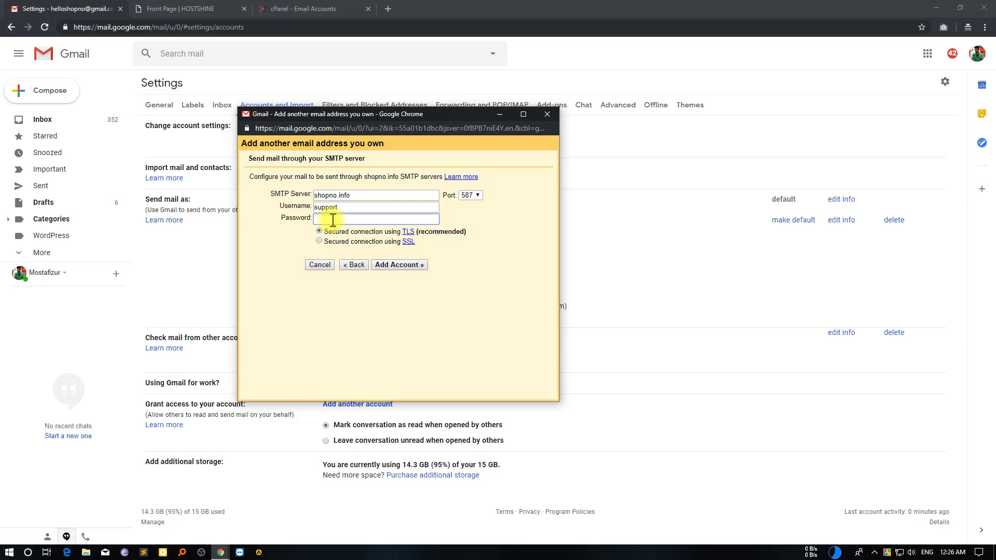
pyautogui.hotkey('ctrl', 'v')
pyautogui.click(292, 10)
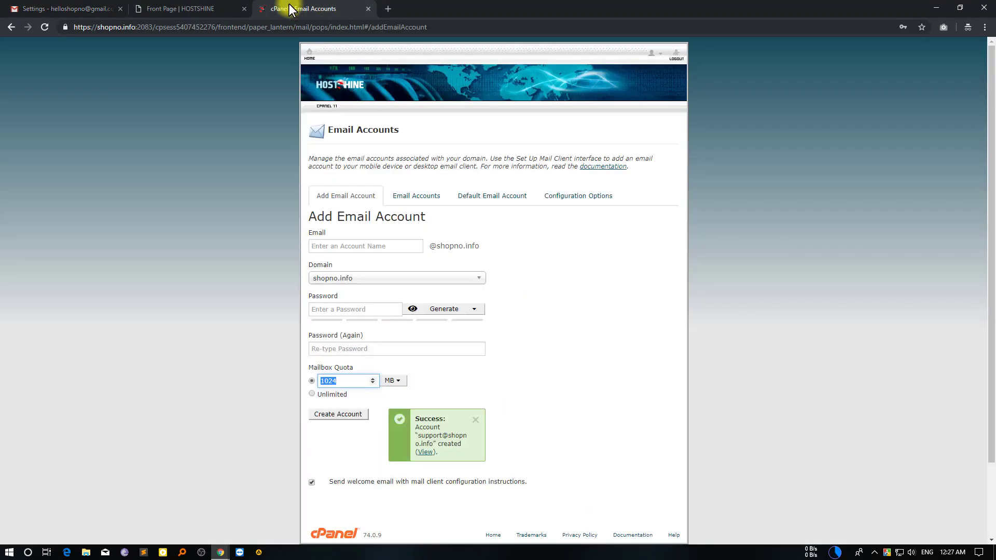
pyautogui.click(311, 61)
pyautogui.scroll(-5, 467, 311)
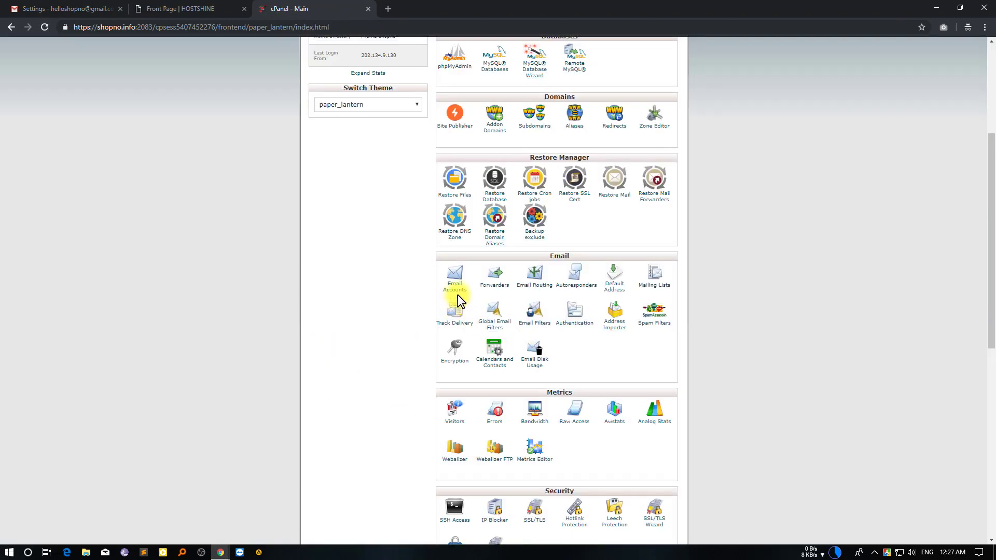
pyautogui.click(457, 287)
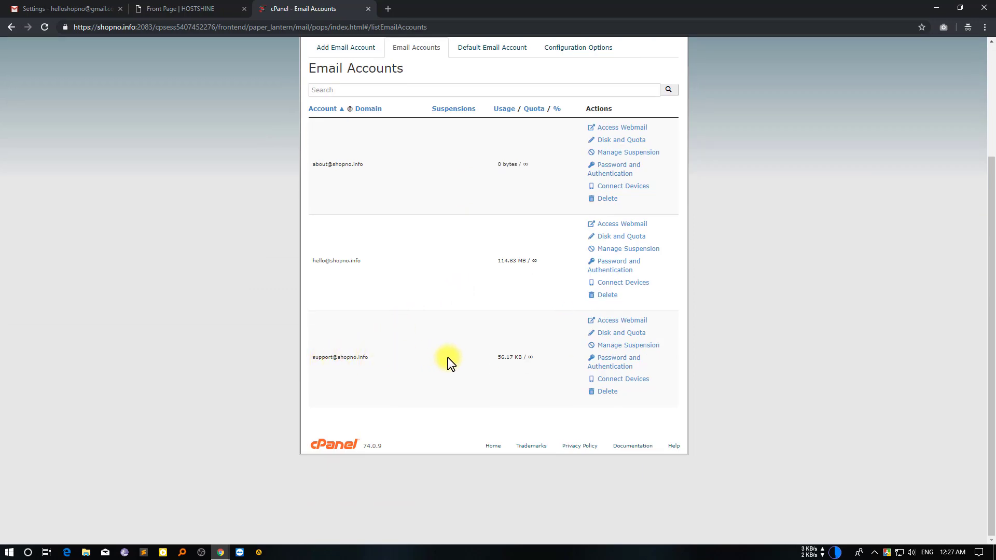
pyautogui.click(637, 385)
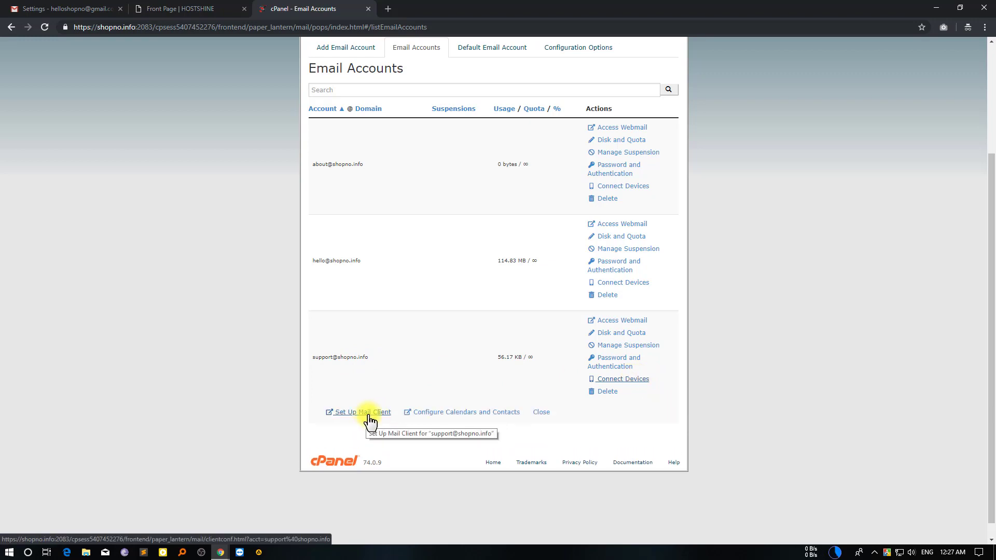
pyautogui.click(374, 415)
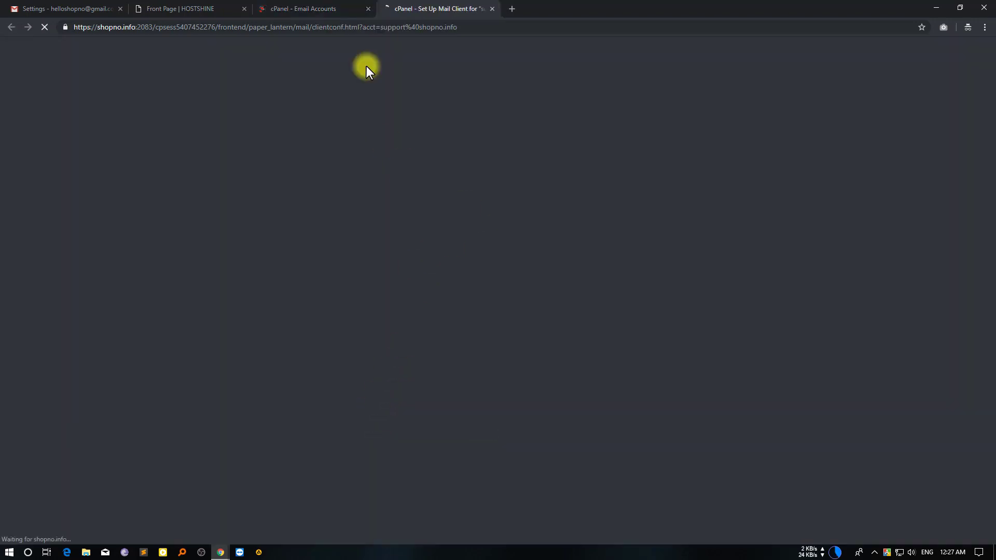
# Copy the secure-settings username for the support mailbox, then return to Gmail
pyautogui.scroll(-3, 558, 308)
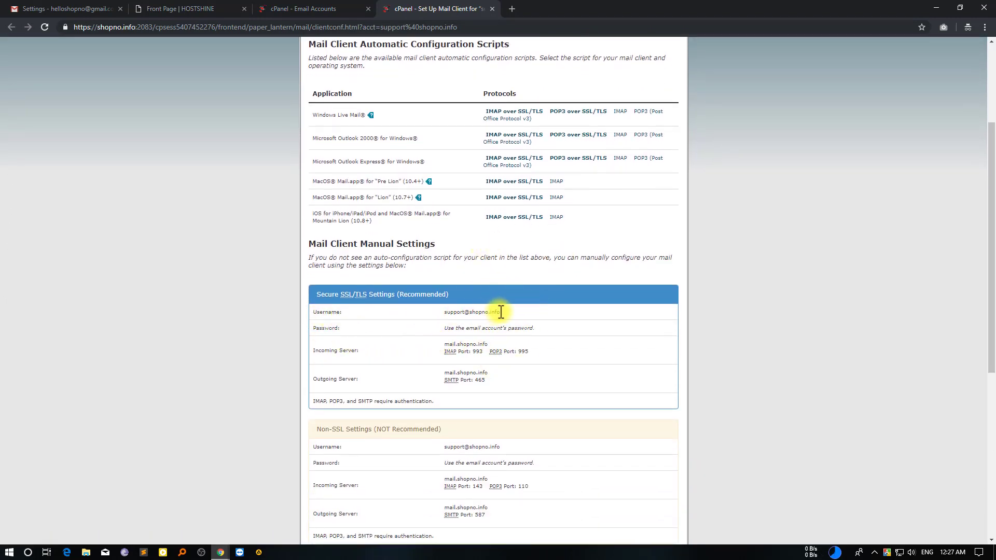
pyautogui.moveTo(499, 311); pyautogui.dragTo(456, 315)
pyautogui.rightClick(451, 313)
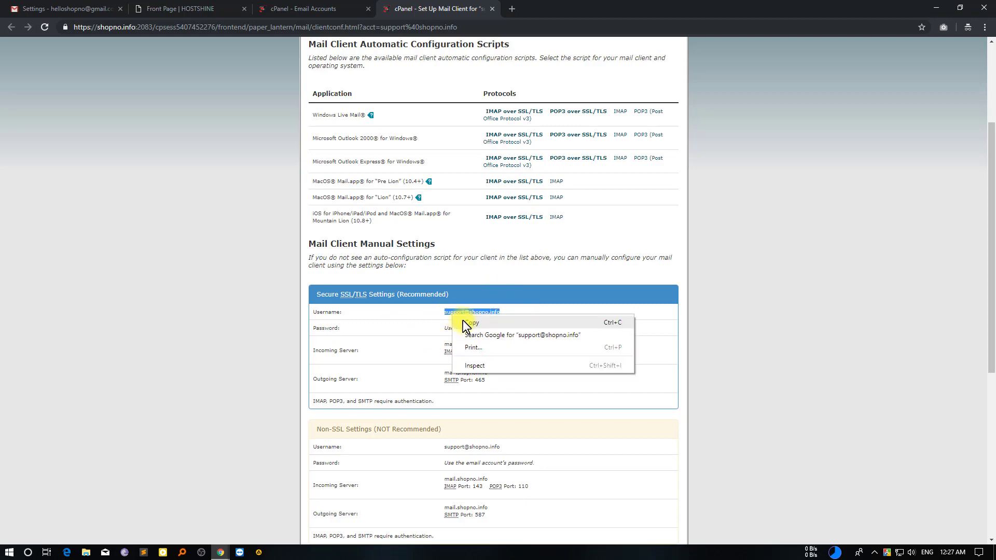
pyautogui.click(463, 319)
pyautogui.click(75, 10)
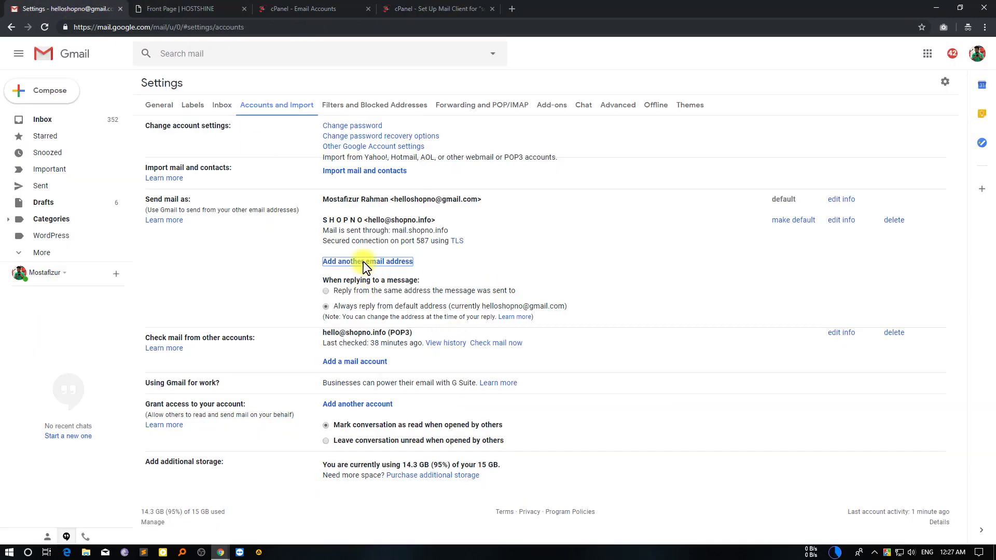
pyautogui.moveTo(221, 550)
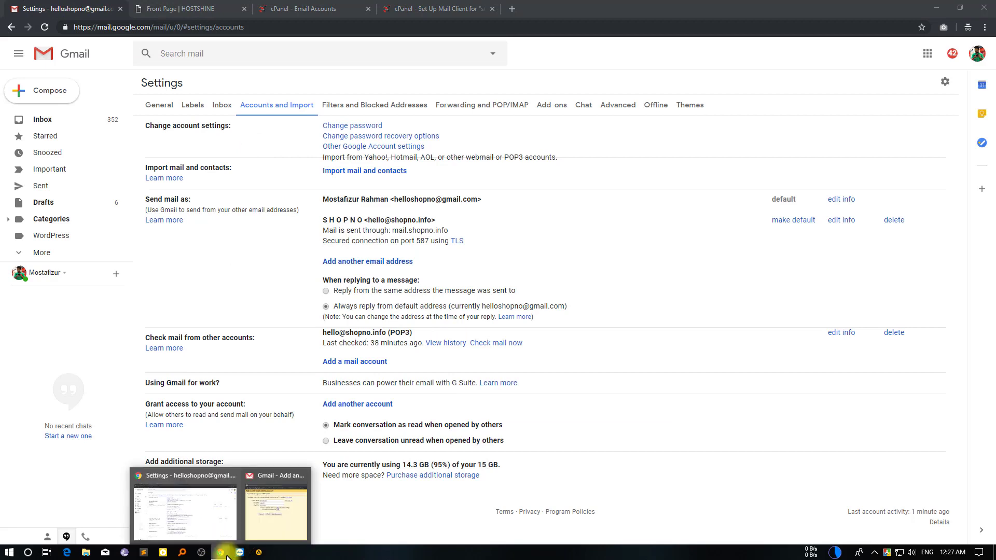
pyautogui.click(263, 504)
pyautogui.doubleClick(347, 208)
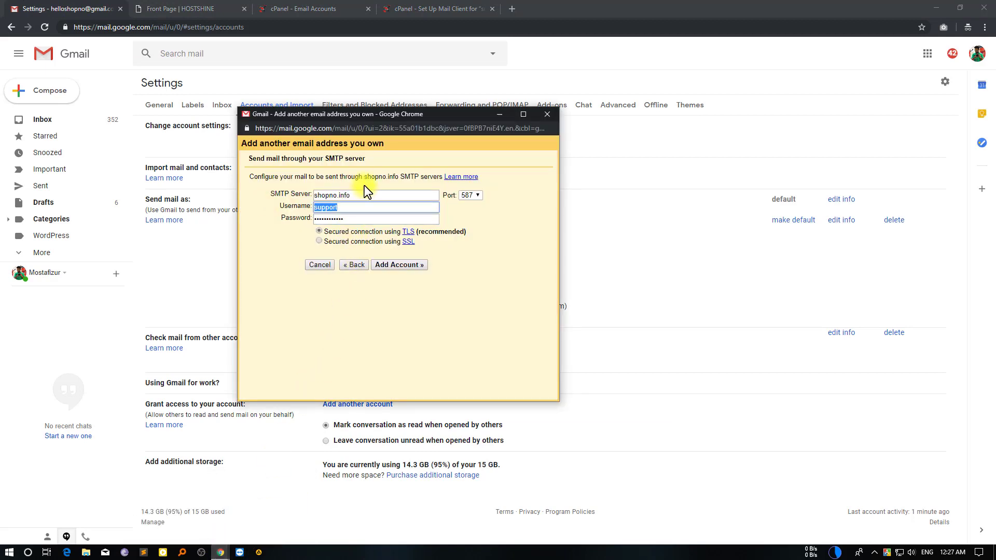
pyautogui.hotkey('ctrl', 'v')
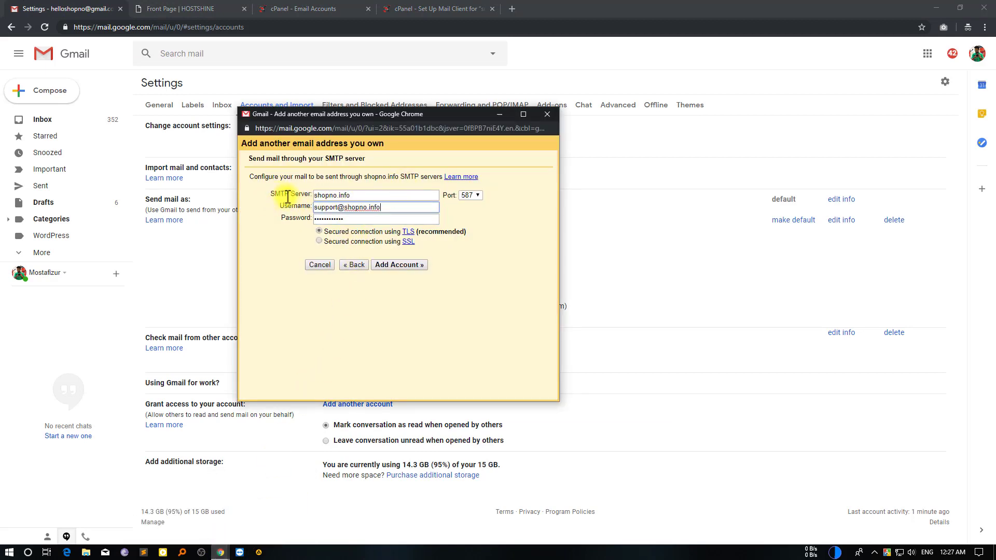
# Copy the outgoing hostname from cPanel and paste mail.shopno.info as the SMTP server
pyautogui.click(414, 7)
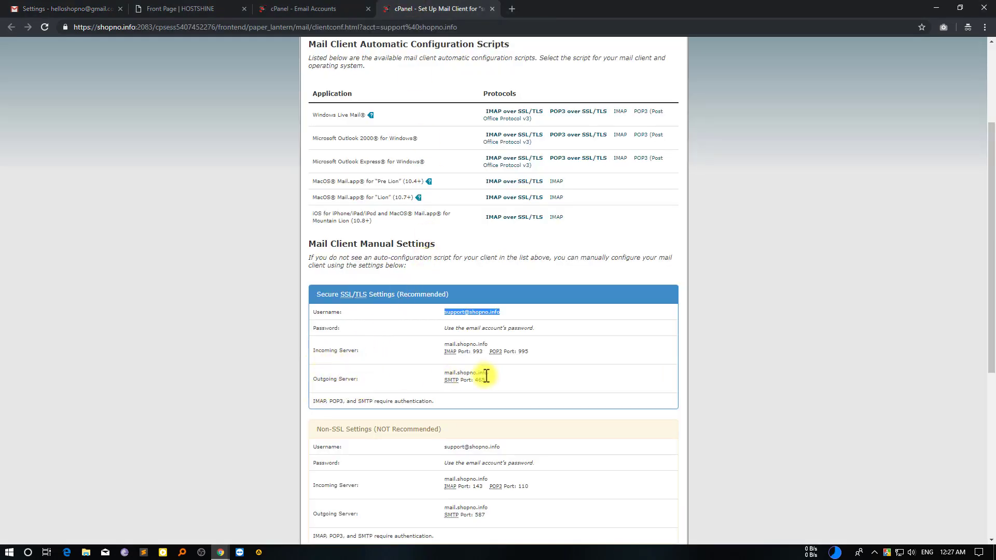
pyautogui.moveTo(488, 373); pyautogui.dragTo(446, 375)
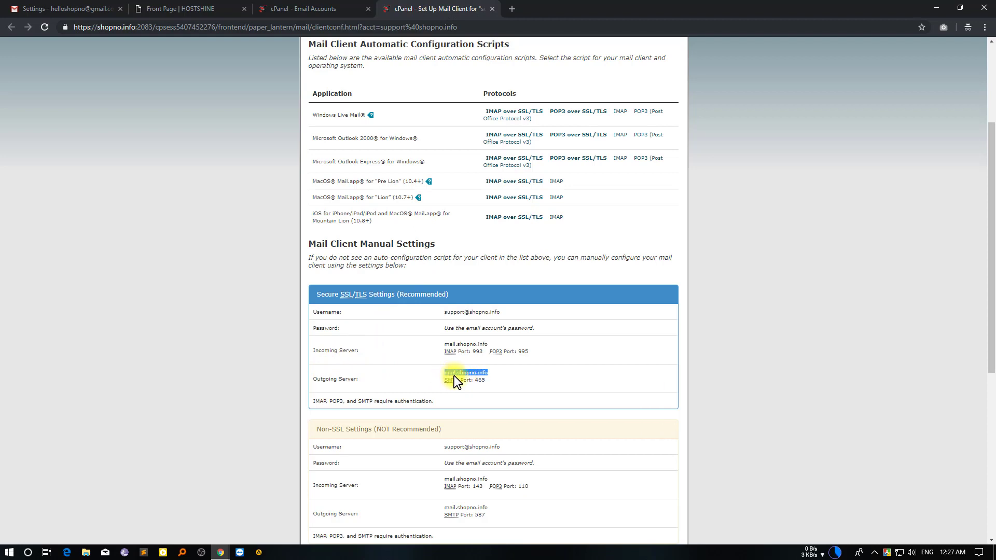
pyautogui.rightClick(454, 381)
pyautogui.click(467, 382)
pyautogui.moveTo(227, 554)
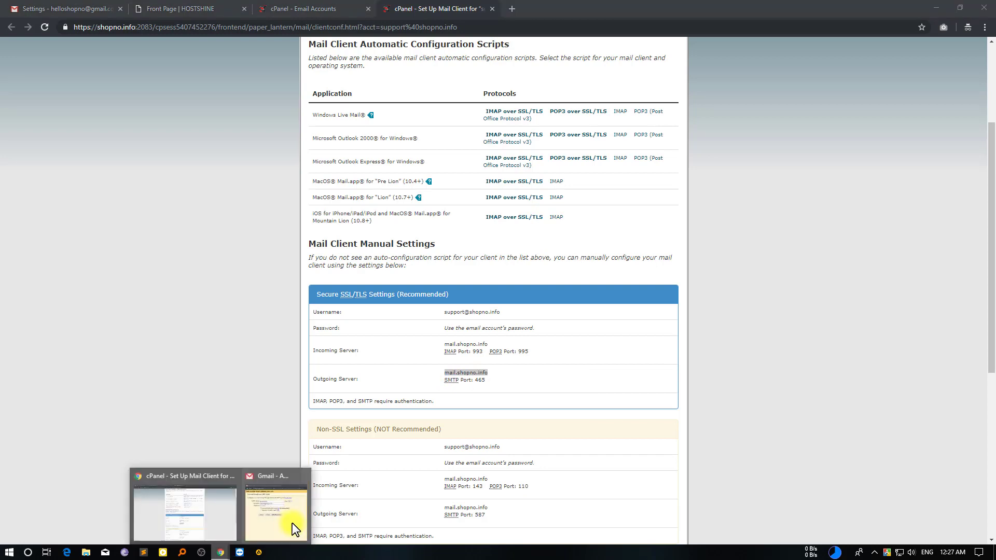
pyautogui.click(291, 523)
pyautogui.moveTo(362, 196); pyautogui.dragTo(271, 194)
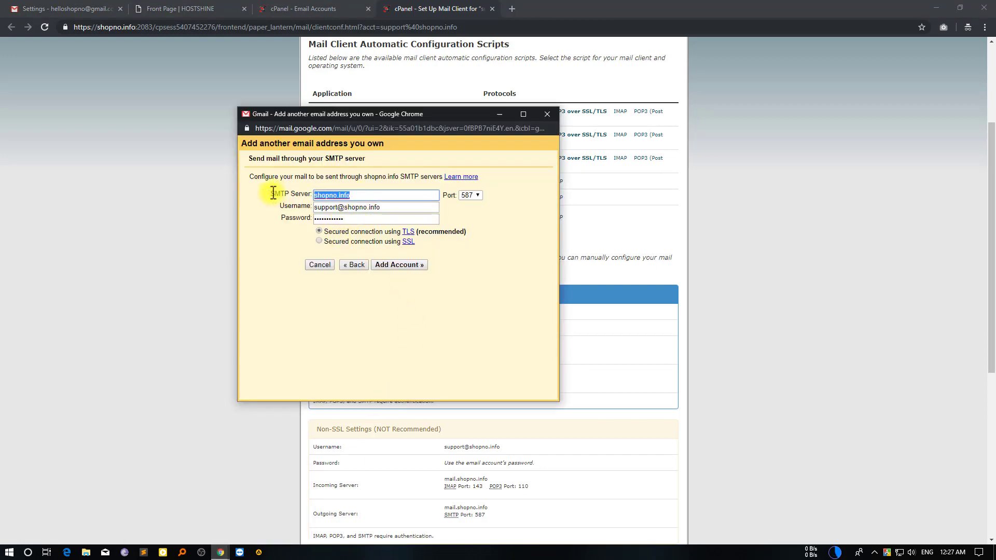
pyautogui.hotkey('ctrl', 'v')
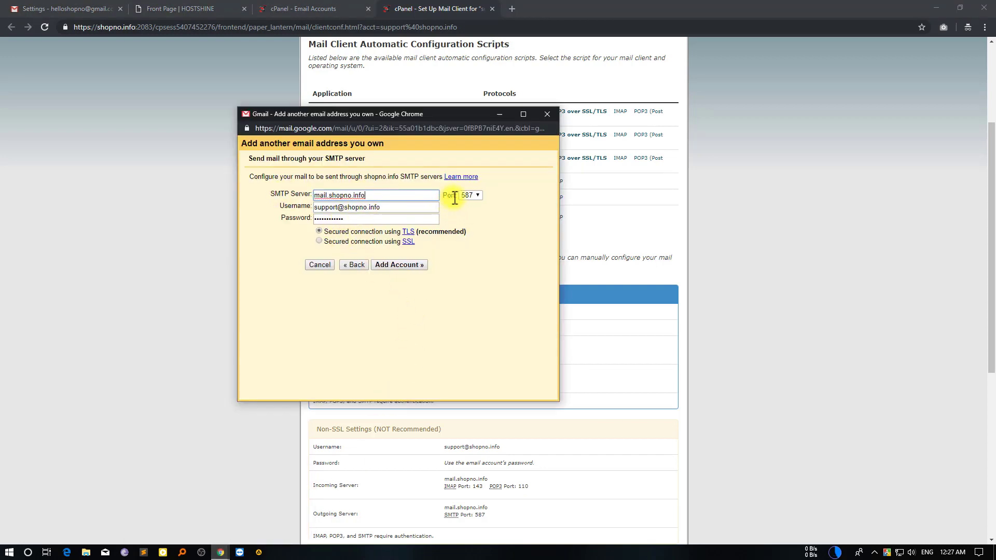
# Choose SMTP port 465 and submit the settings to add the account
pyautogui.hotkey('alt', 'Tab')
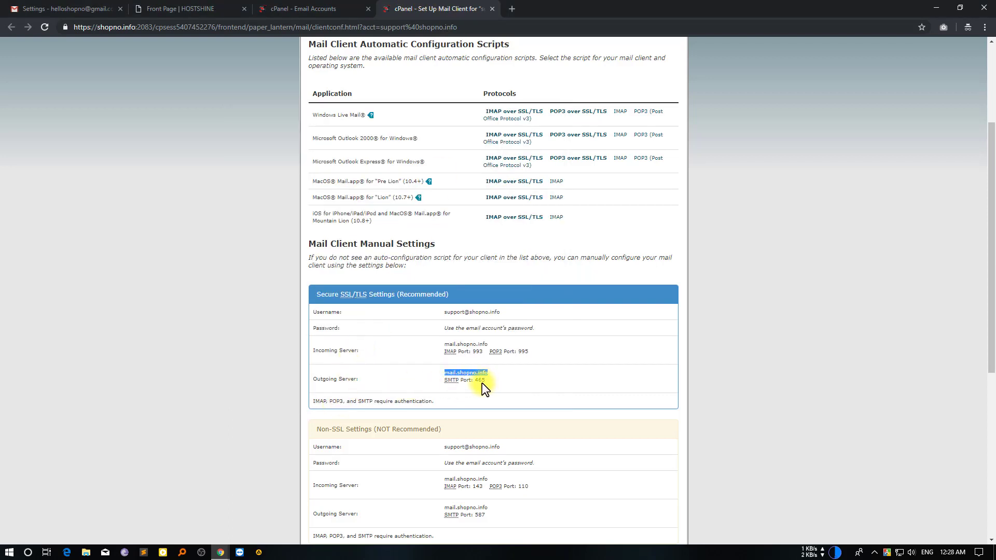
pyautogui.click(221, 552)
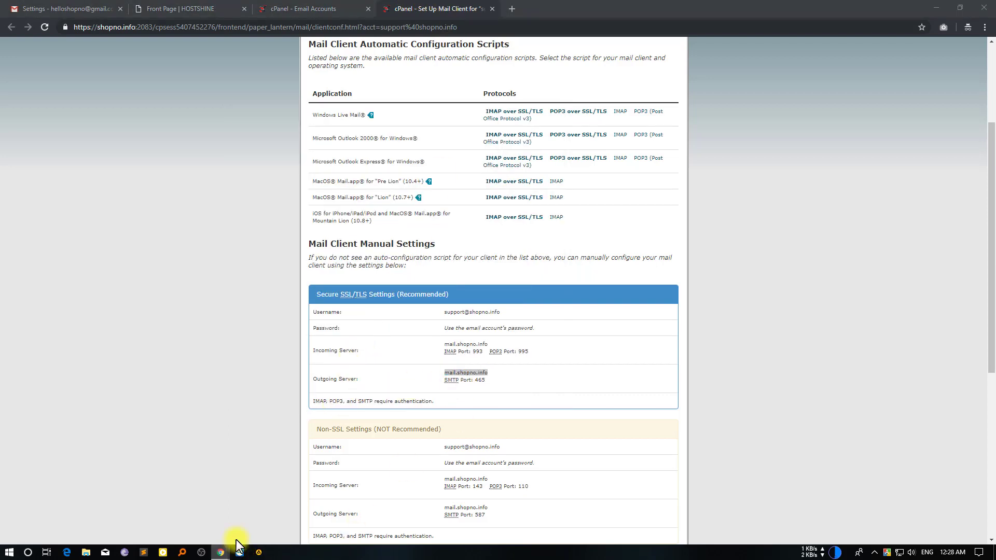
pyautogui.click(295, 498)
pyautogui.click(474, 197)
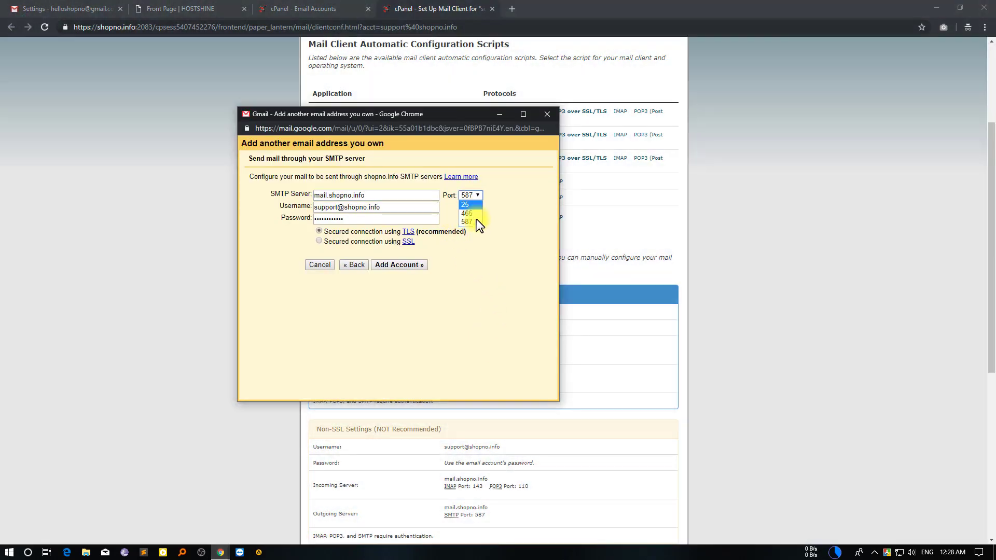
pyautogui.click(468, 213)
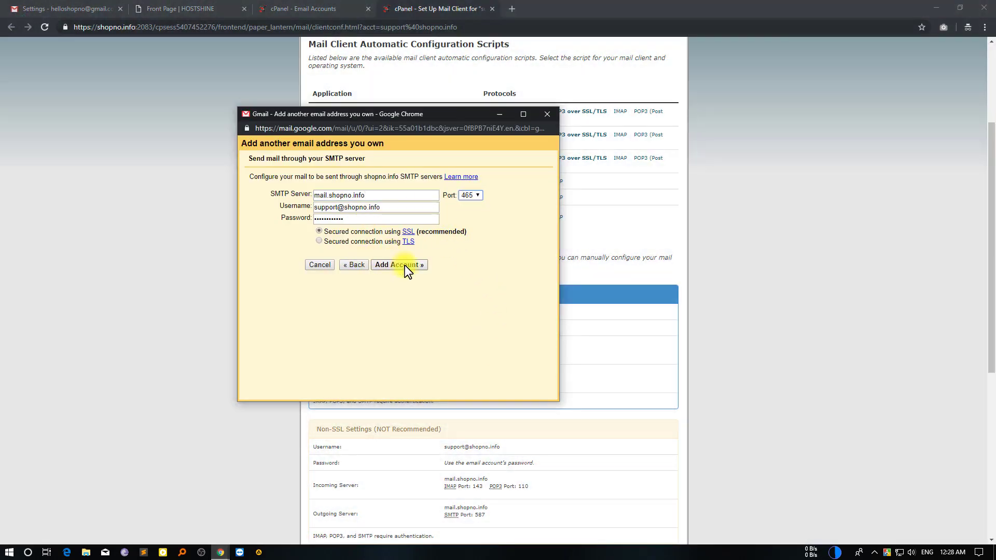
pyautogui.click(404, 265)
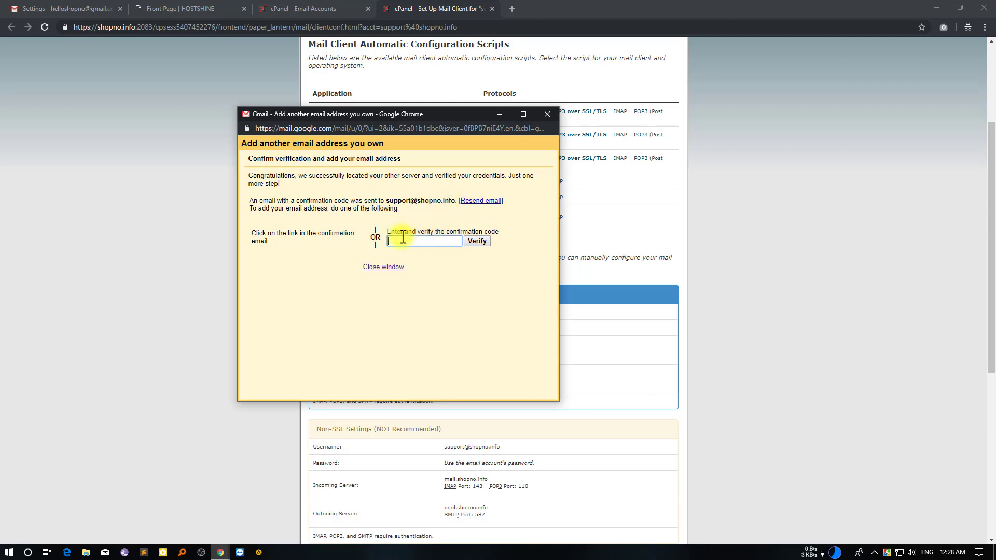
pyautogui.click(751, 280)
pyautogui.scroll(1, 370, 262)
pyautogui.scroll(3, 371, 261)
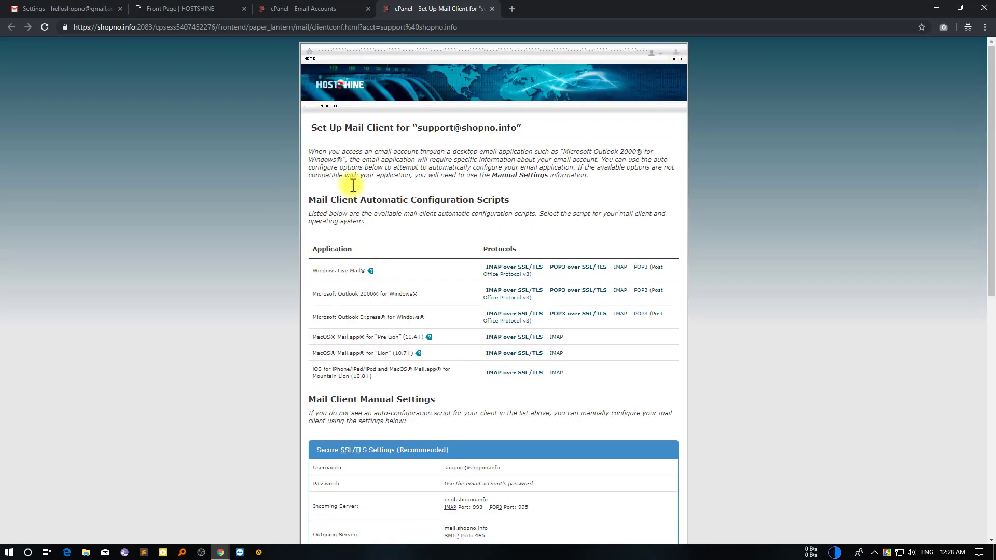
pyautogui.click(301, 8)
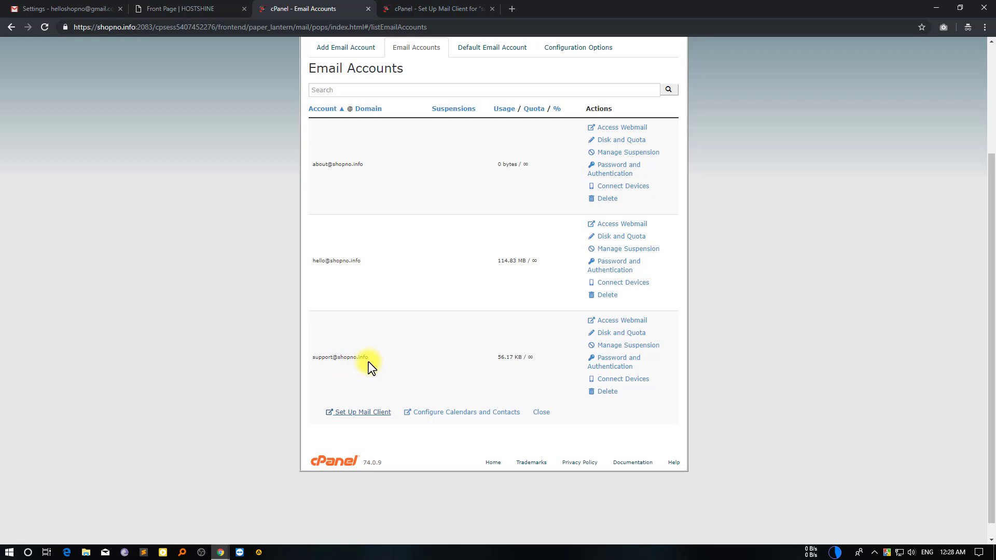
pyautogui.click(630, 321)
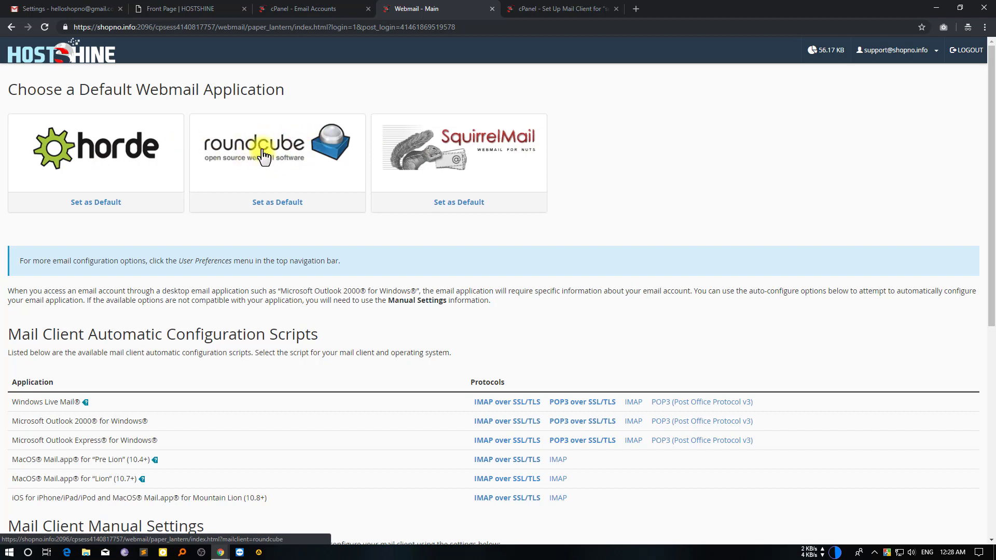
# Open the Gmail Confirmation email in Roundcube and copy the confirmation code it contains
pyautogui.click(286, 151)
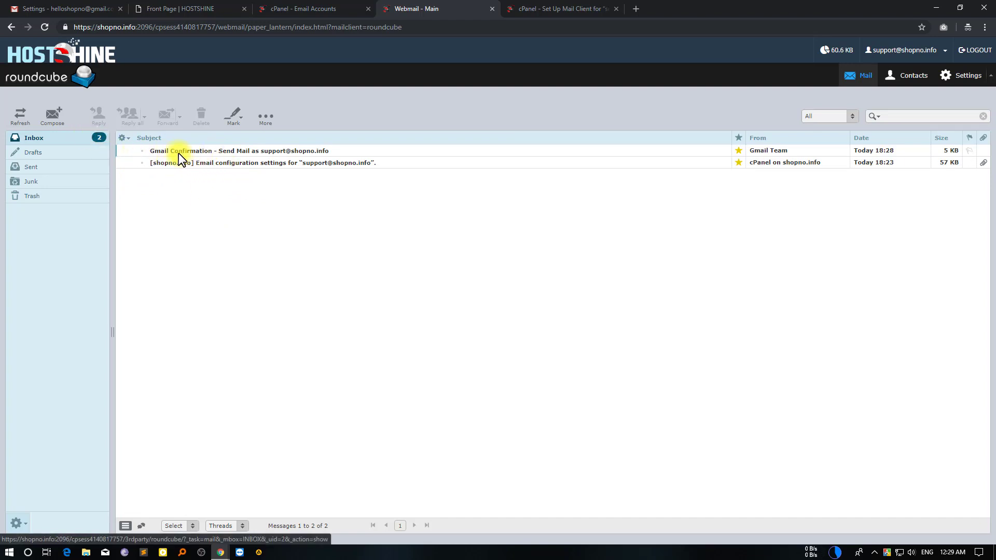
pyautogui.click(247, 152)
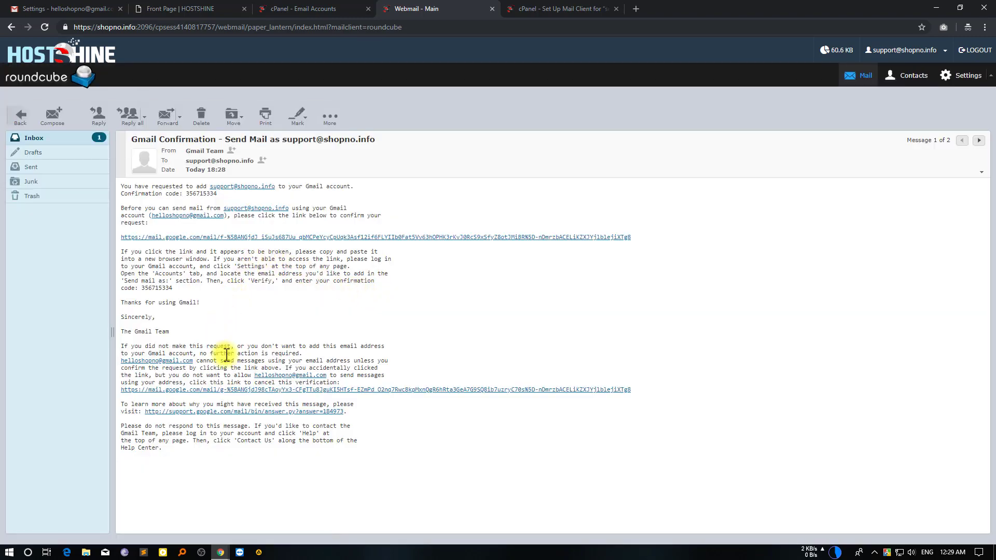
pyautogui.doubleClick(200, 194)
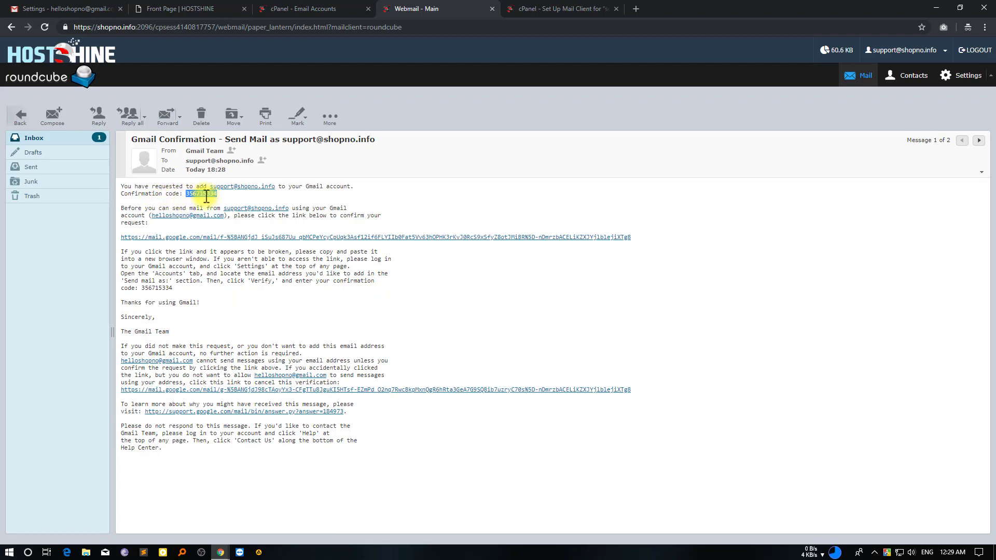
pyautogui.rightClick(206, 196)
pyautogui.click(222, 204)
pyautogui.moveTo(220, 553)
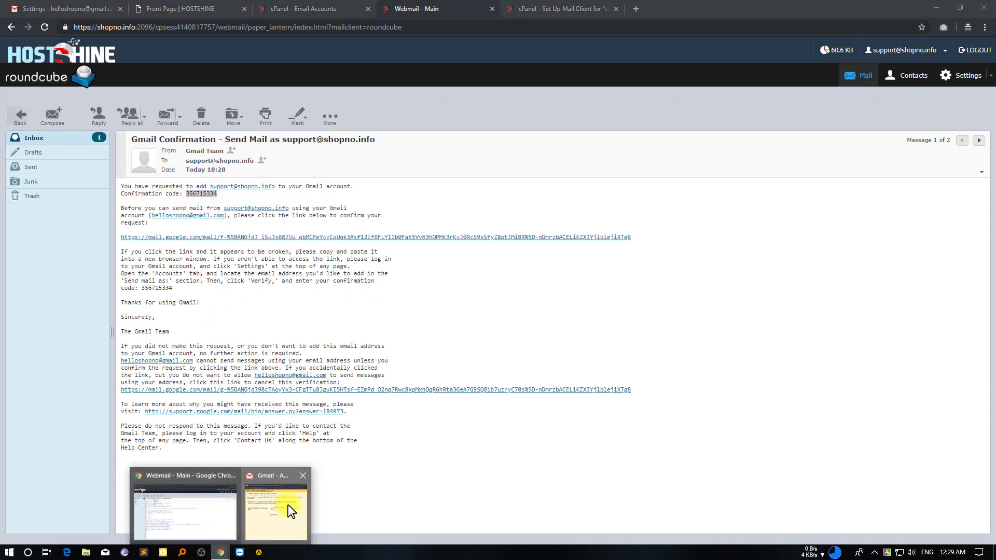
pyautogui.click(290, 511)
pyautogui.rightClick(407, 240)
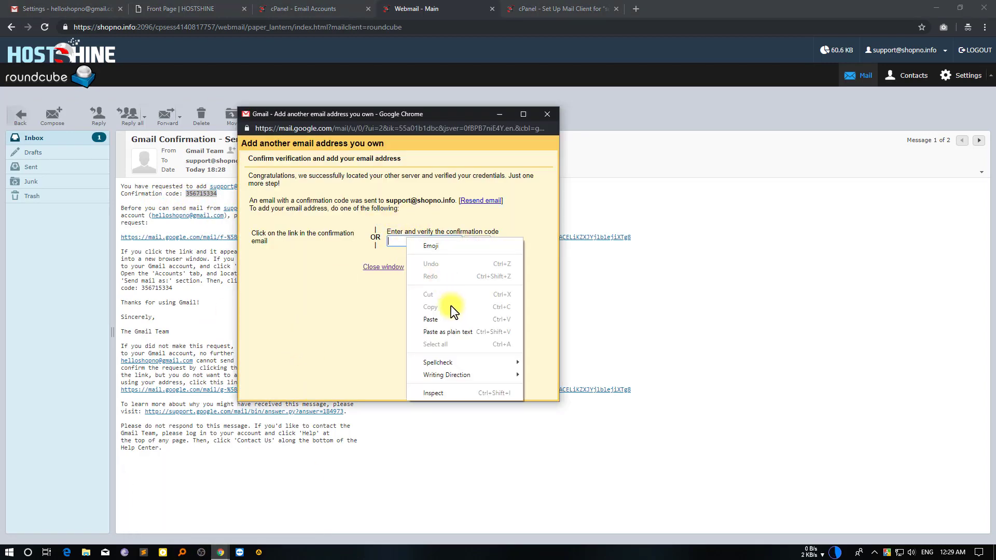
pyautogui.click(445, 318)
pyautogui.click(471, 243)
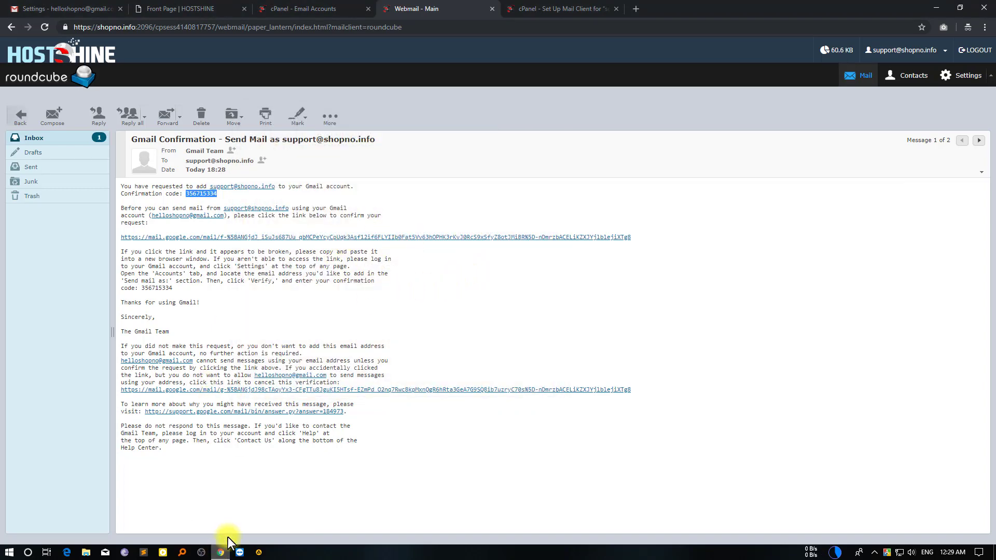
pyautogui.click(83, 10)
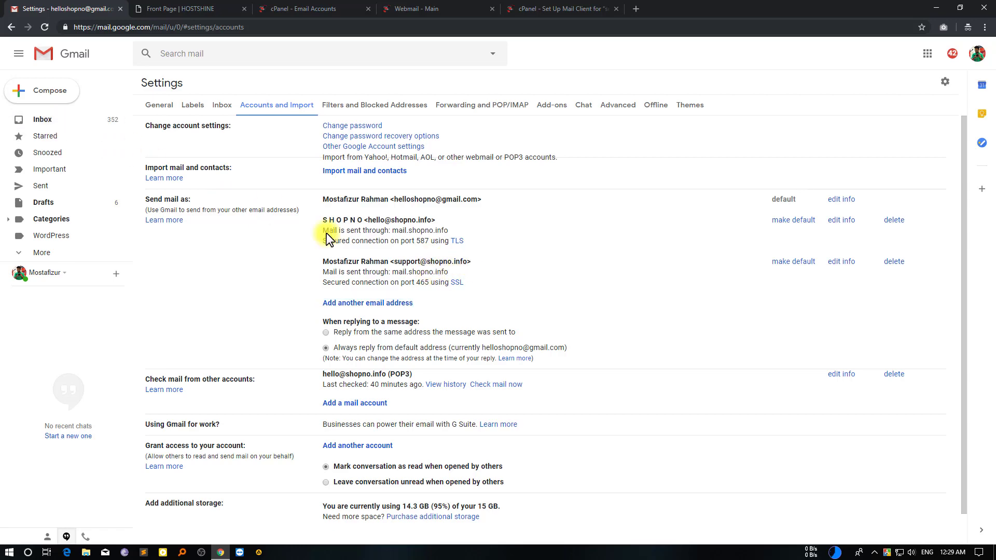
pyautogui.click(400, 304)
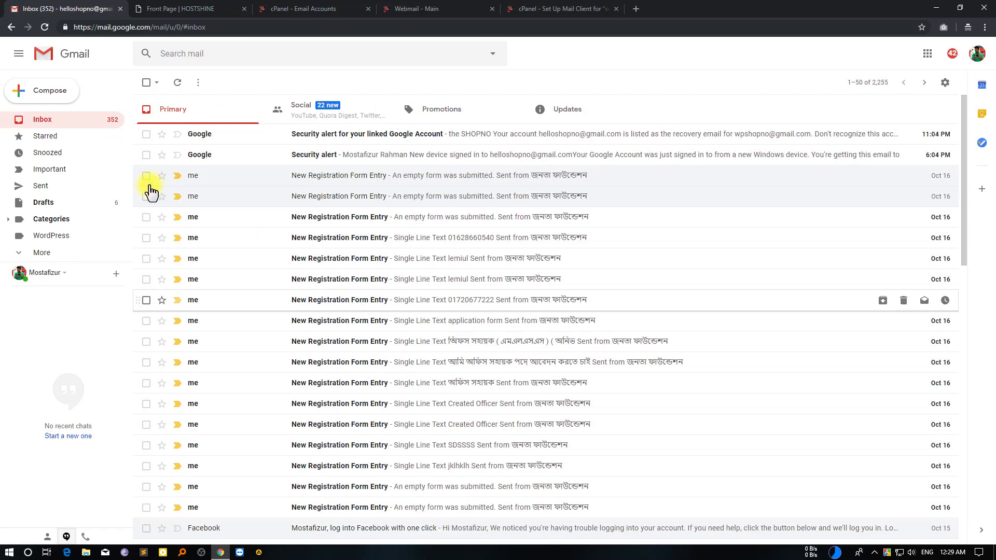
pyautogui.click(63, 96)
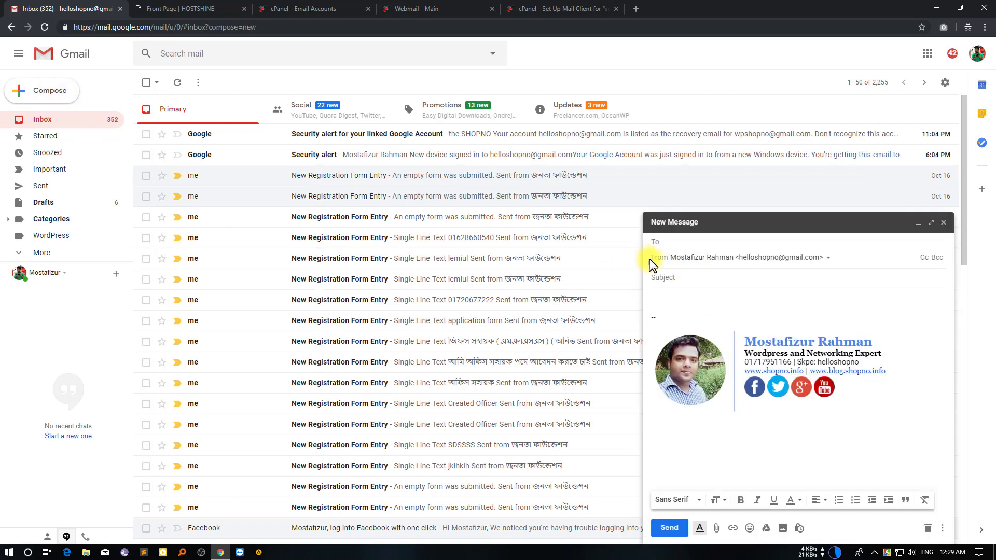
pyautogui.click(698, 258)
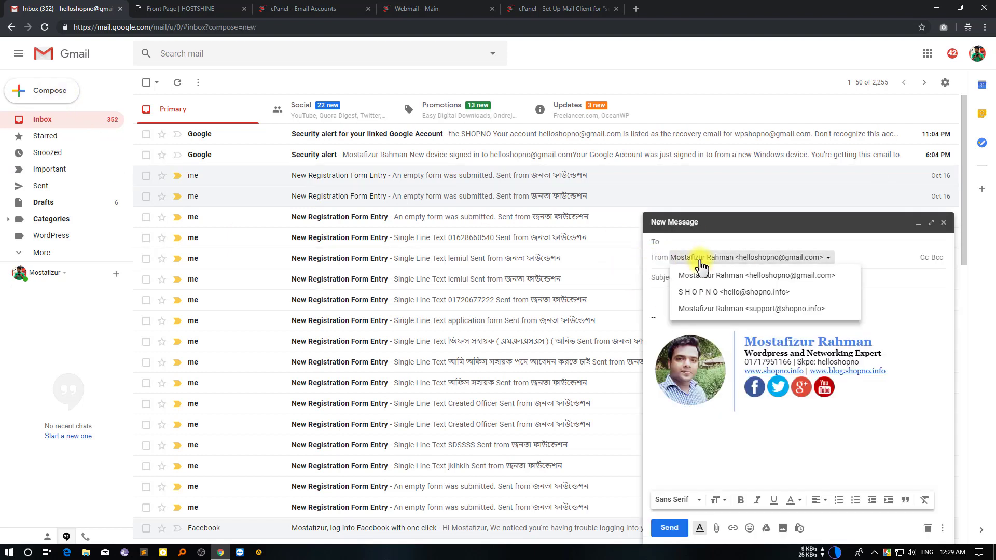
pyautogui.click(806, 311)
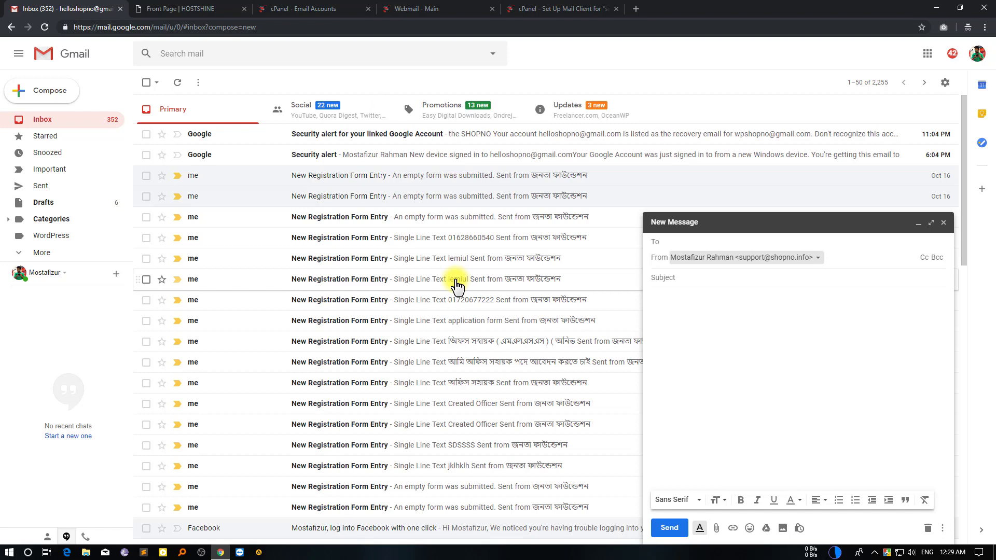
pyautogui.click(709, 242)
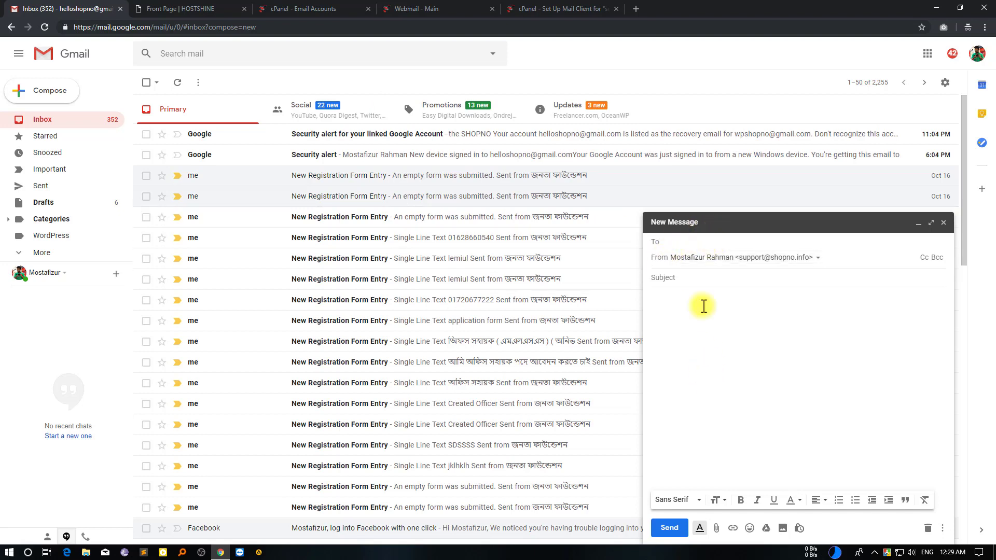